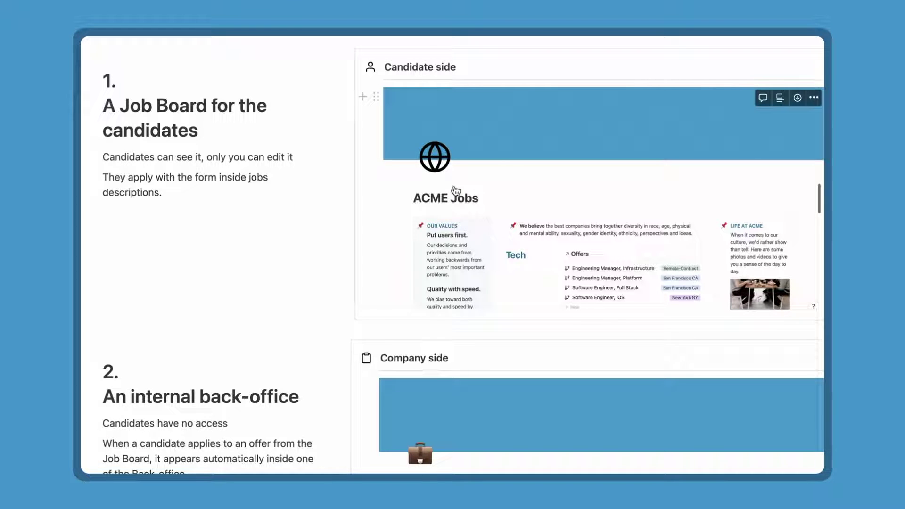
Scroll through the tour page to reach the Company side Hiring OS back-office board.
scroll(494, 119, down, 3)
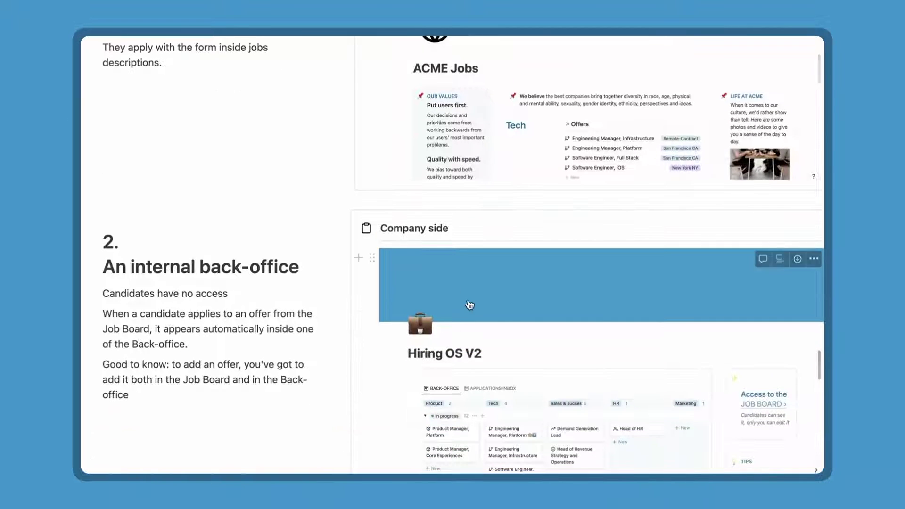
scroll(459, 383, up, 3)
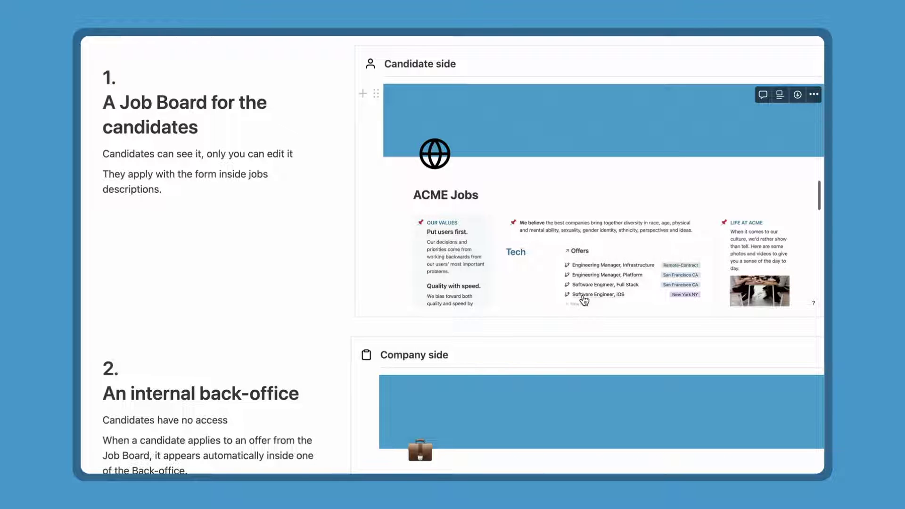
scroll(584, 300, down, 6)
scroll(585, 300, up, 2)
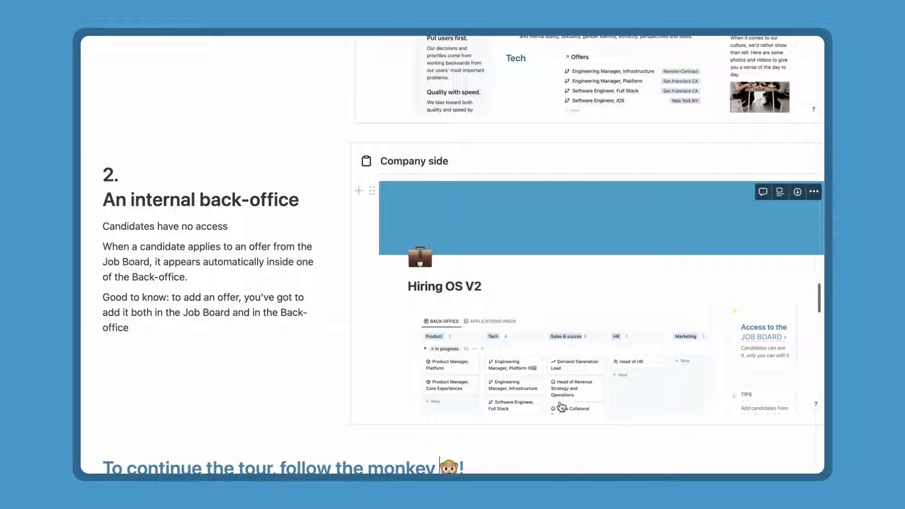
scroll(508, 368, up, 1)
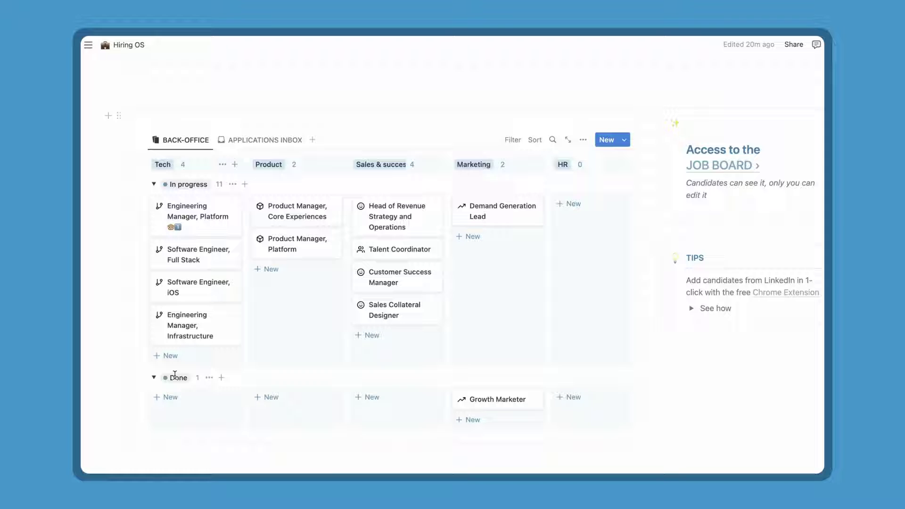
Open the Engineering Manager, Platform page in side peek and check its Outcomes and Competencies scorecard lists.
click(198, 218)
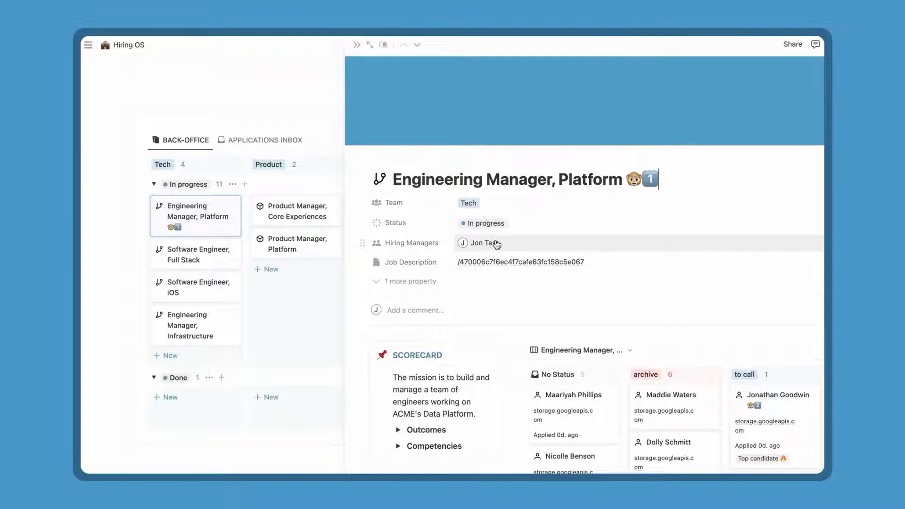
scroll(497, 245, down, 3)
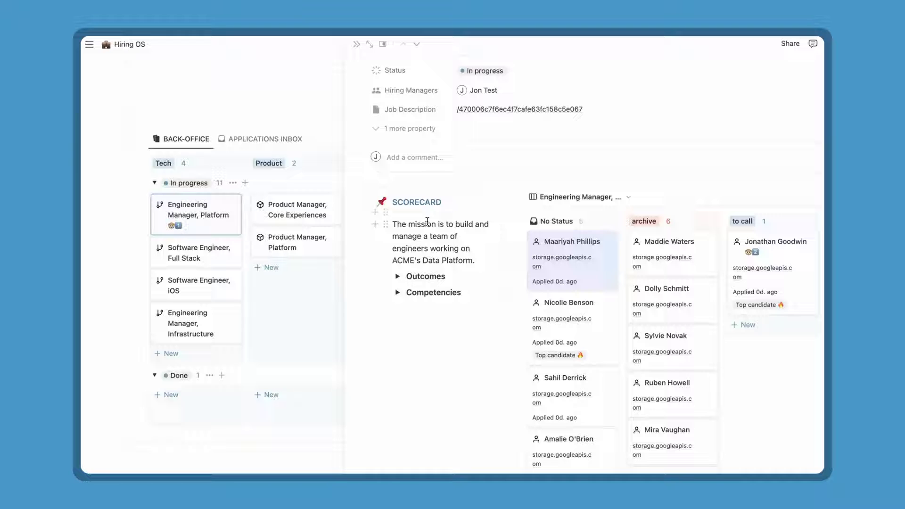
click(398, 277)
click(398, 277)
click(397, 294)
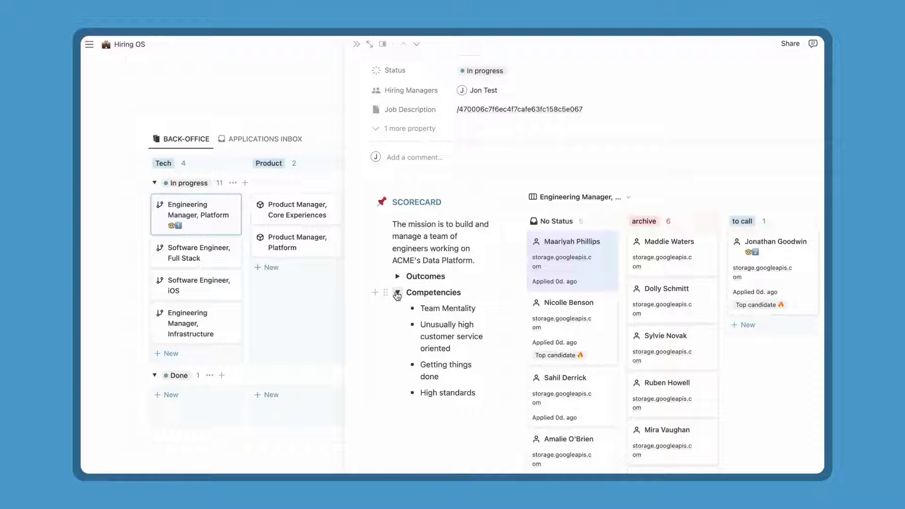
click(398, 294)
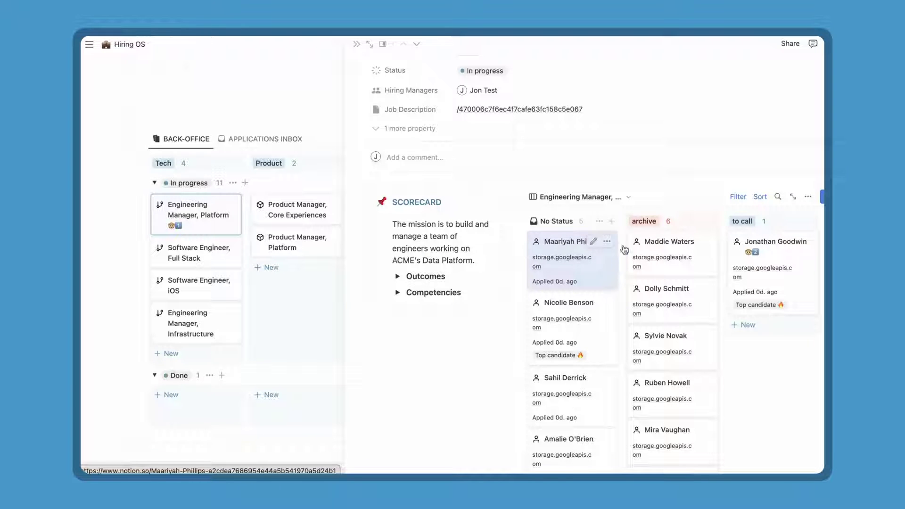
Browse the job page's options menu, including Add connections, without changing anything.
click(821, 43)
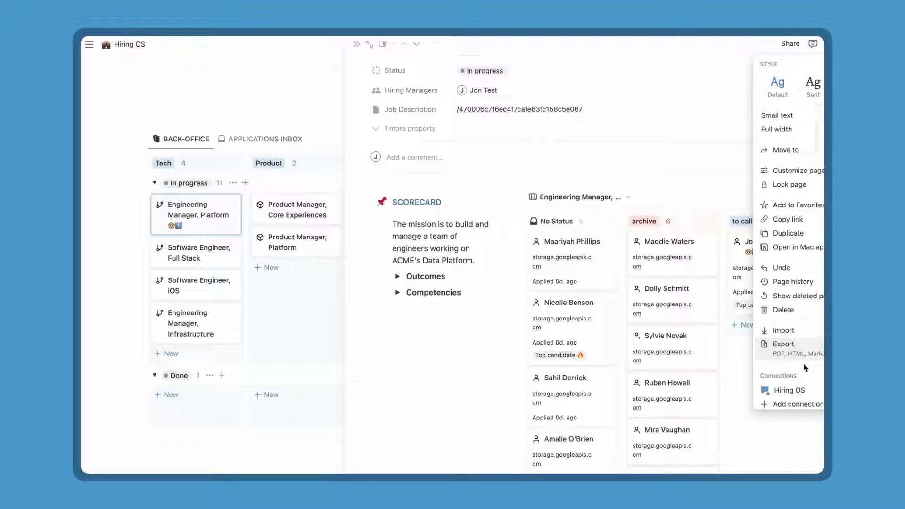
mouse_move(792, 405)
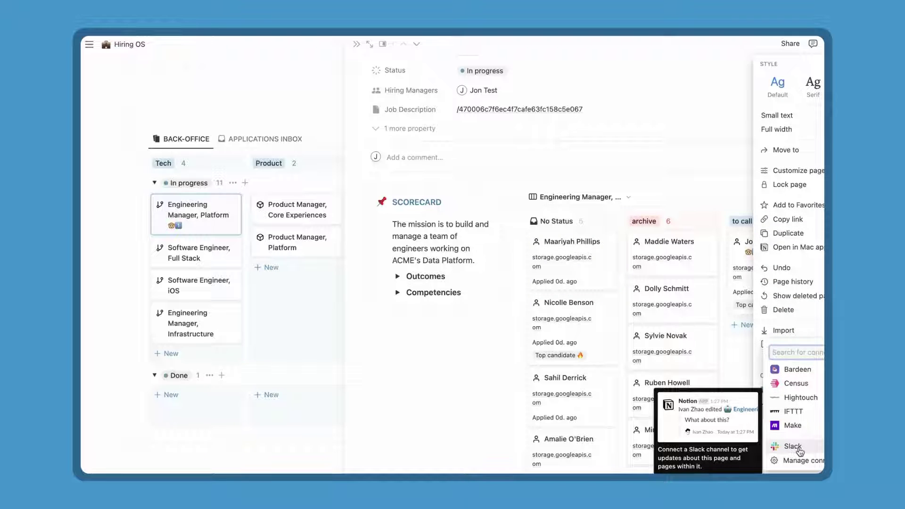
click(743, 441)
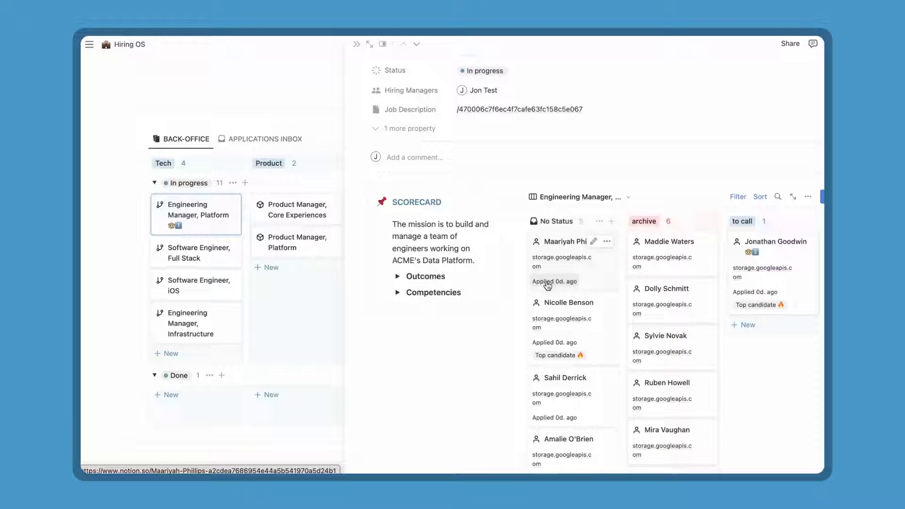
Inspect the Applied days formula and show dragging the applicant toward the archive column.
click(565, 285)
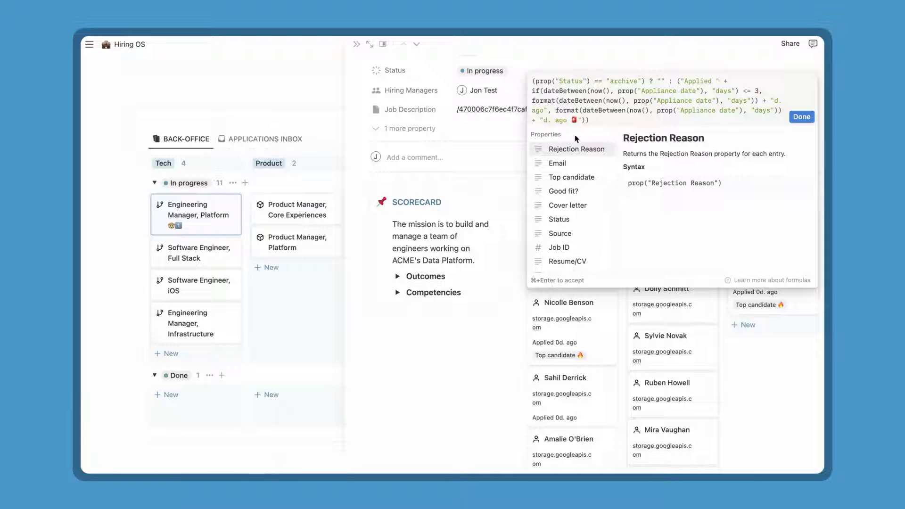
click(509, 136)
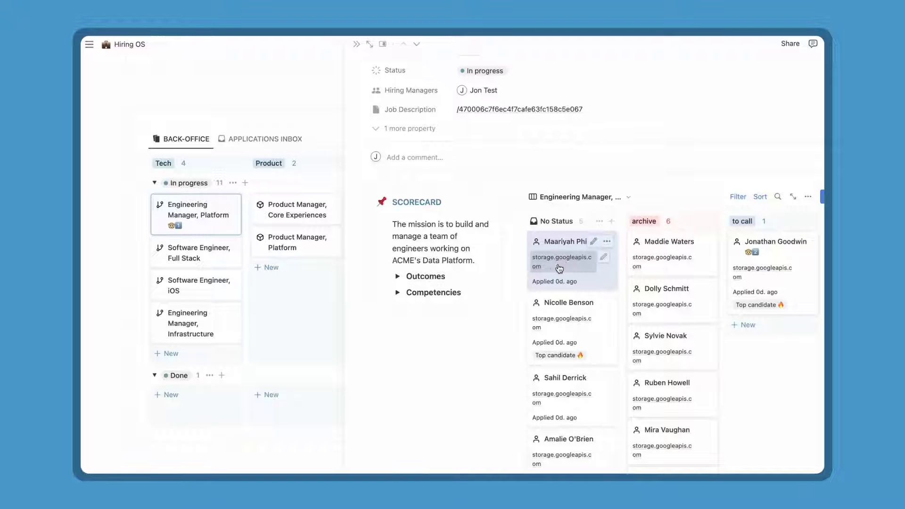
drag(602, 271, 586, 262)
Preview the applicant's CV full-window, then return to the board and scroll right.
click(586, 265)
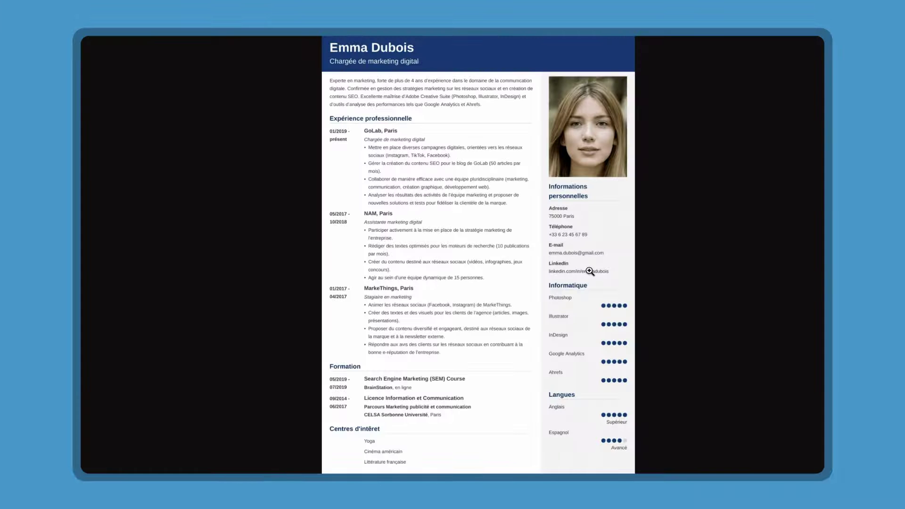
key(Escape)
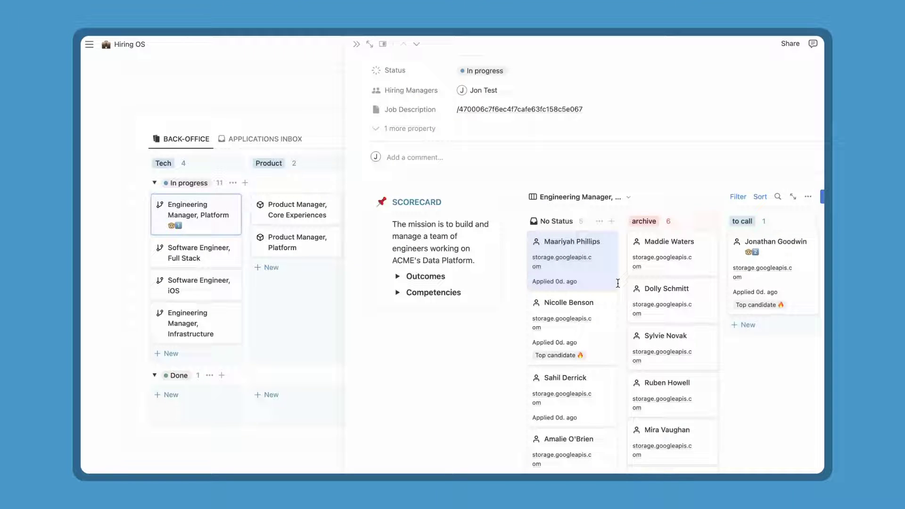
scroll(618, 283, right, 5)
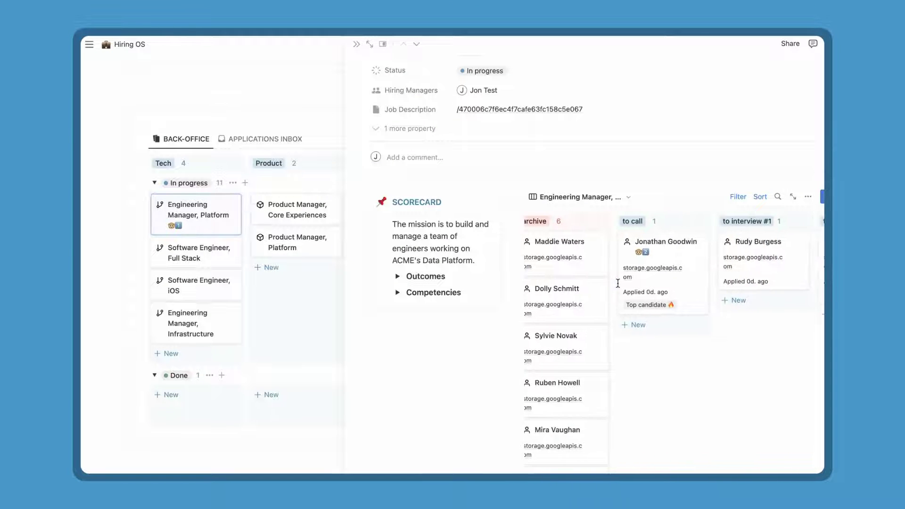
Check the Top candidate tag and open that candidate's record from the 'to call' column.
click(645, 305)
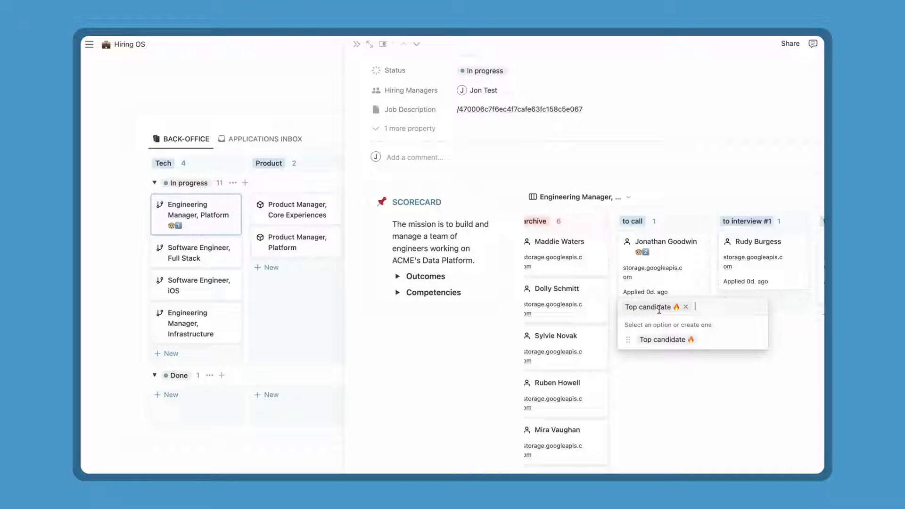
click(670, 213)
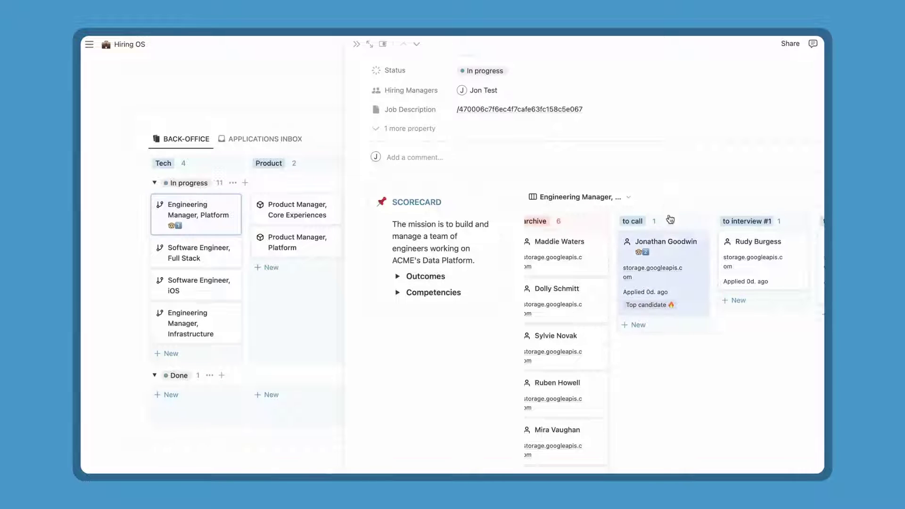
click(669, 257)
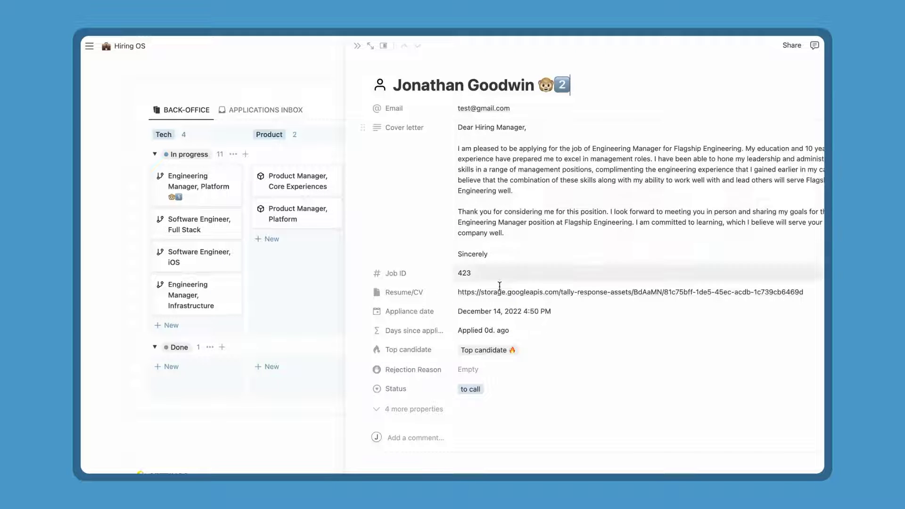
scroll(500, 402, down, 3)
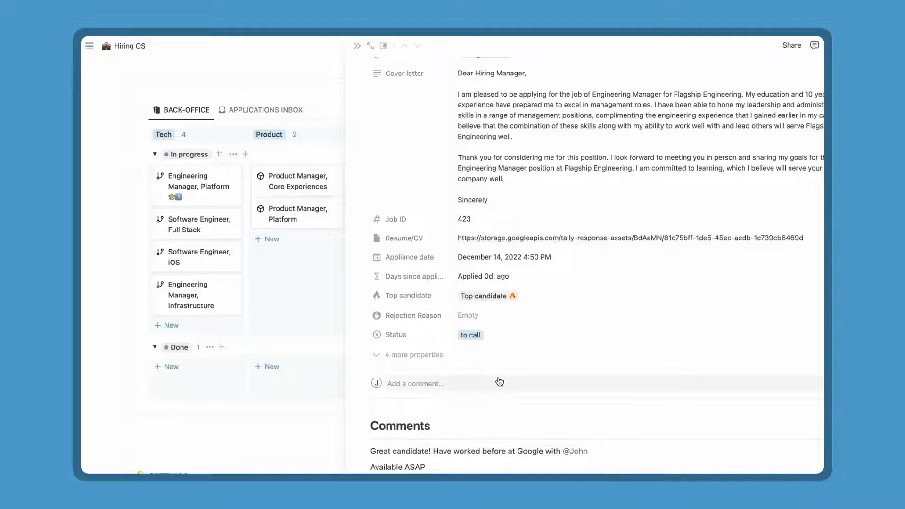
scroll(497, 380, down, 1)
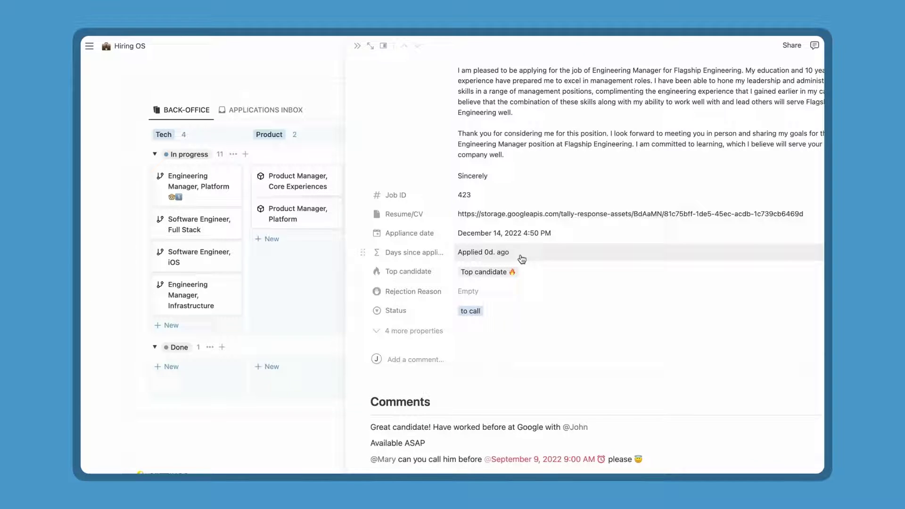
scroll(512, 261, down, 3)
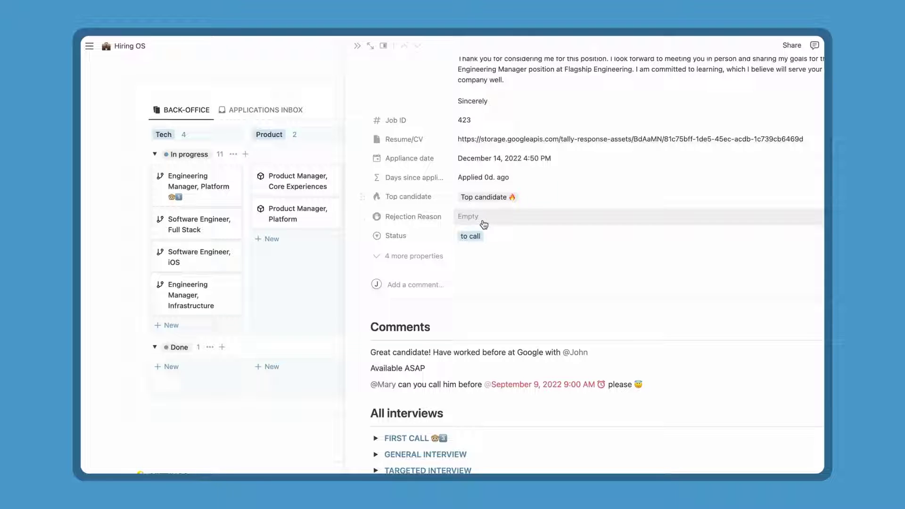
scroll(479, 223, down, 1)
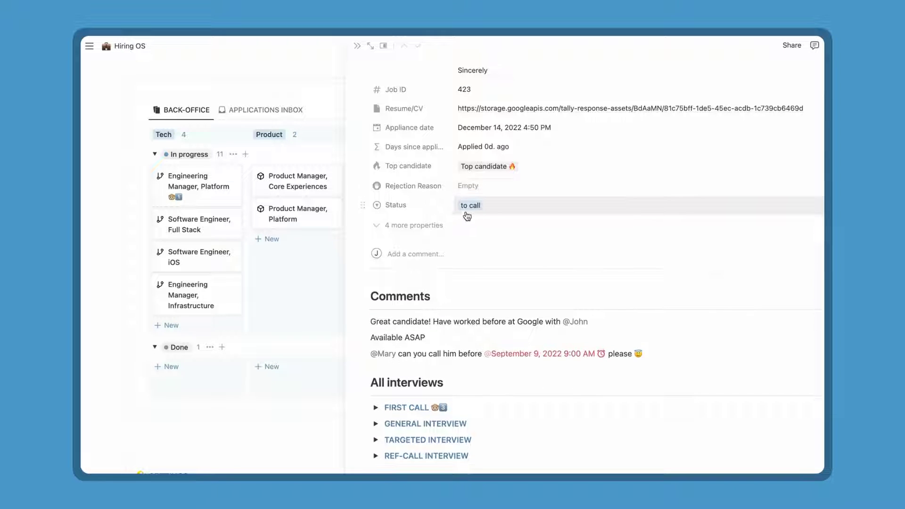
click(486, 210)
click(434, 203)
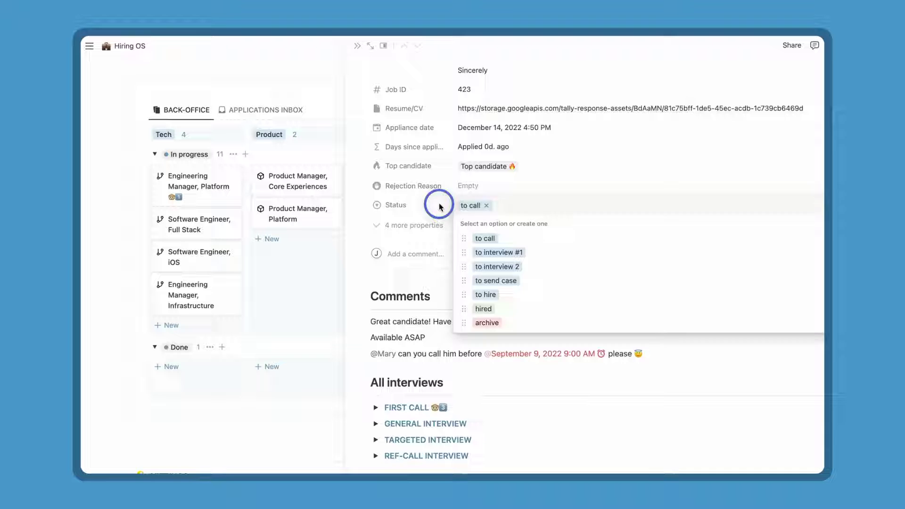
scroll(439, 278, down, 1)
scroll(439, 282, down, 2)
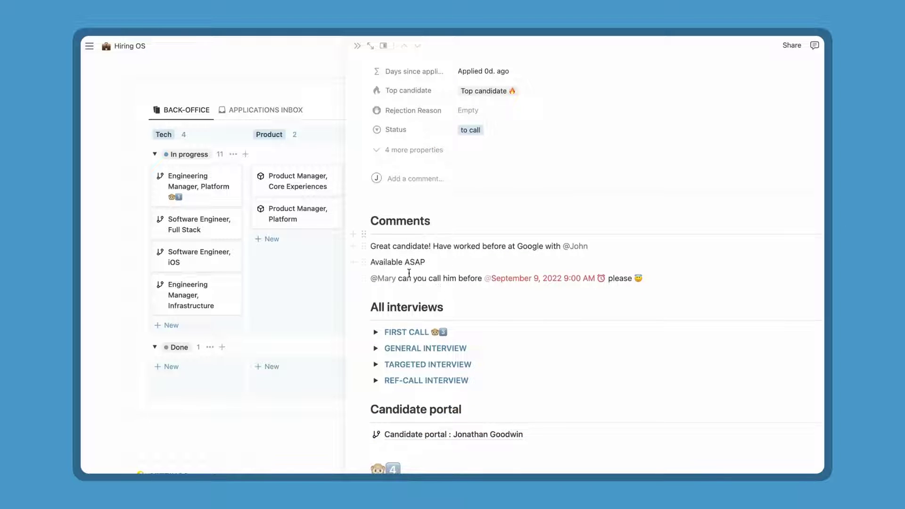
scroll(430, 238, down, 2)
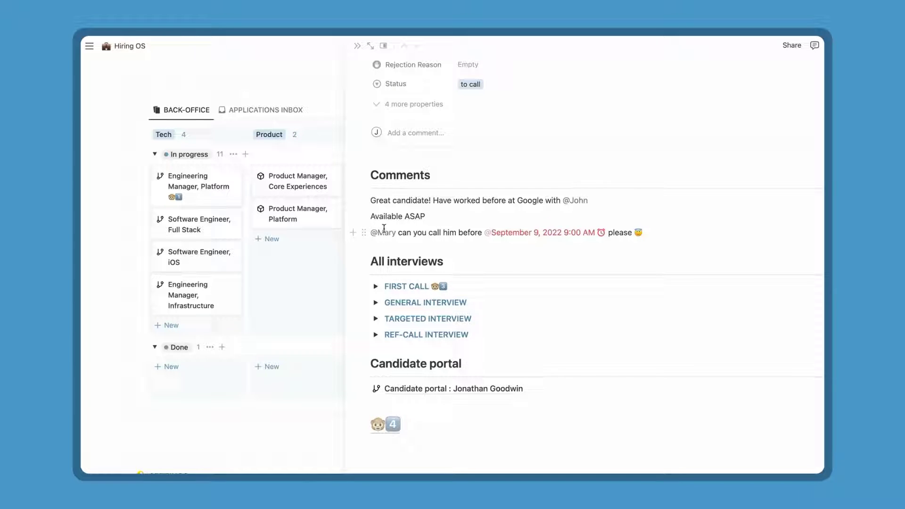
Set the comment's date mention to September 9, 2022 9:00 AM and review the Comments section.
mouse_move(89, 46)
click(555, 237)
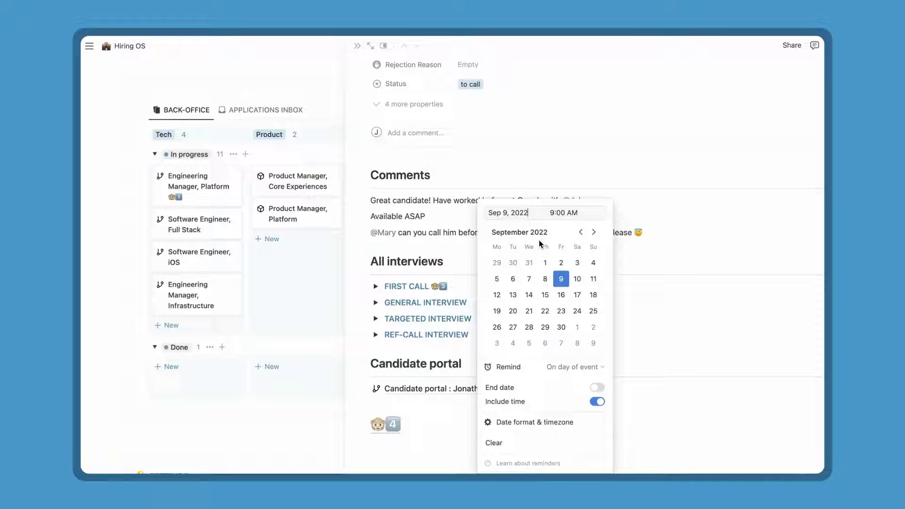
click(660, 225)
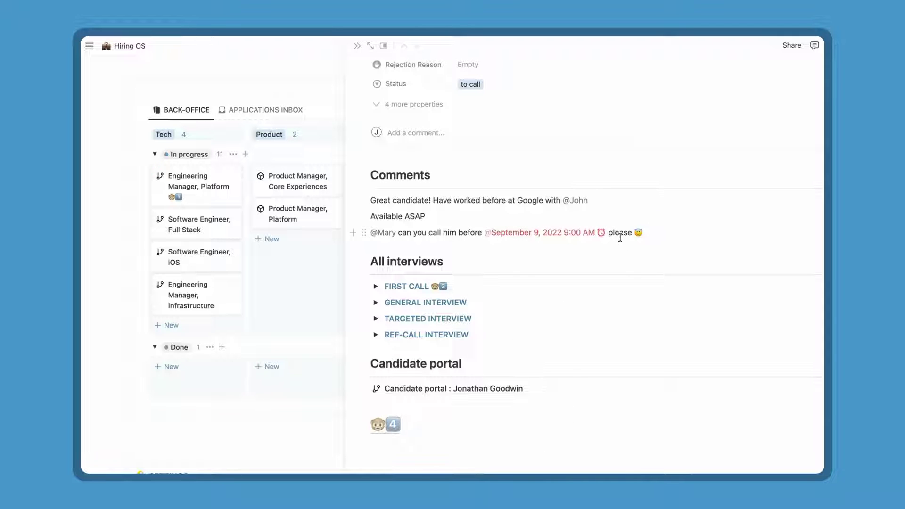
scroll(620, 238, down, 1)
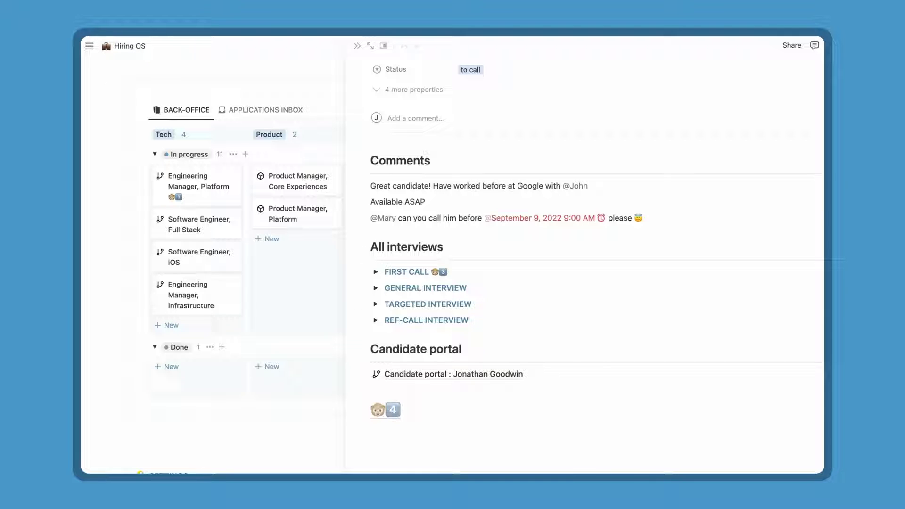
click(198, 187)
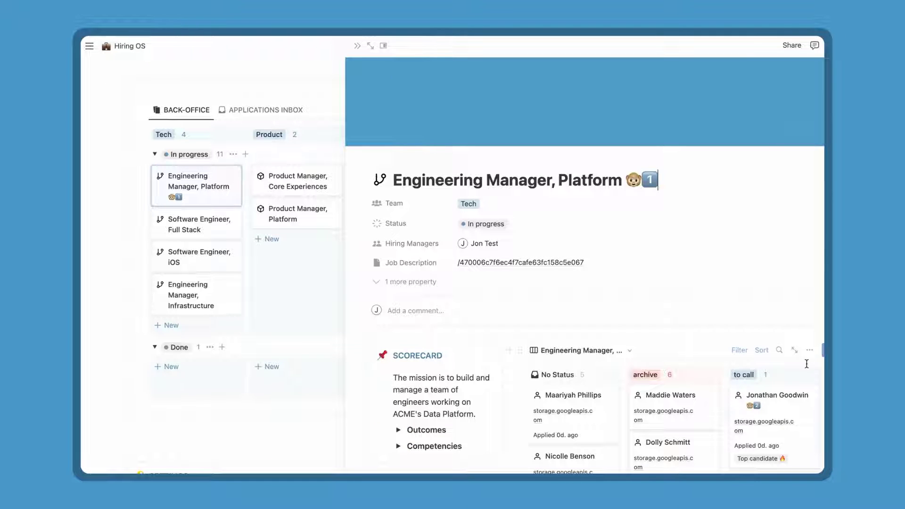
click(823, 350)
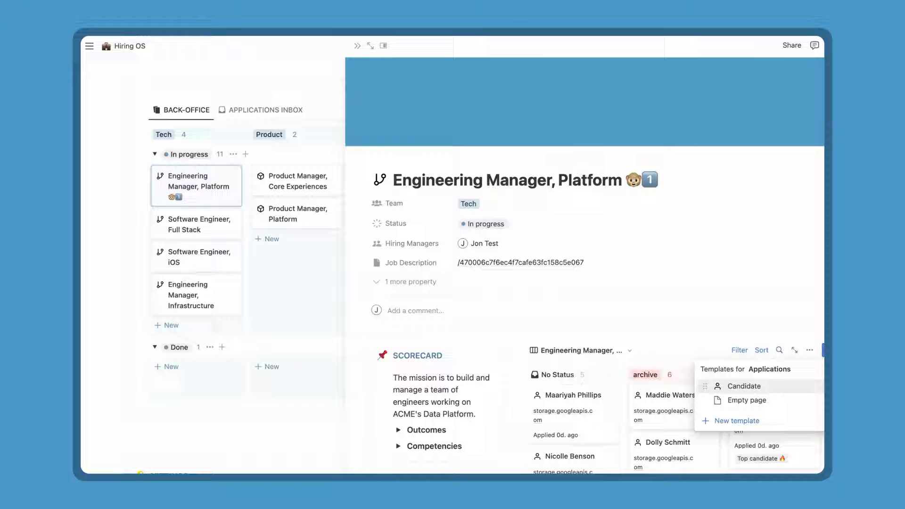
click(810, 386)
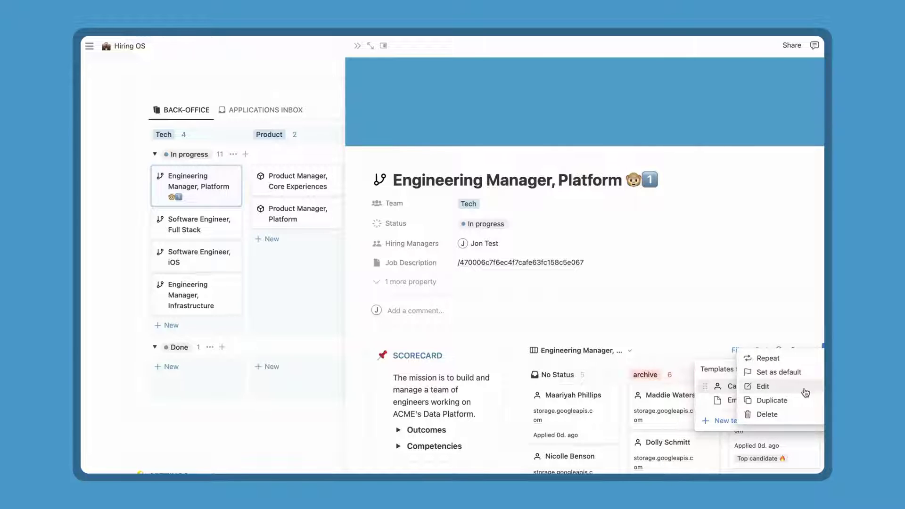
click(813, 331)
click(813, 330)
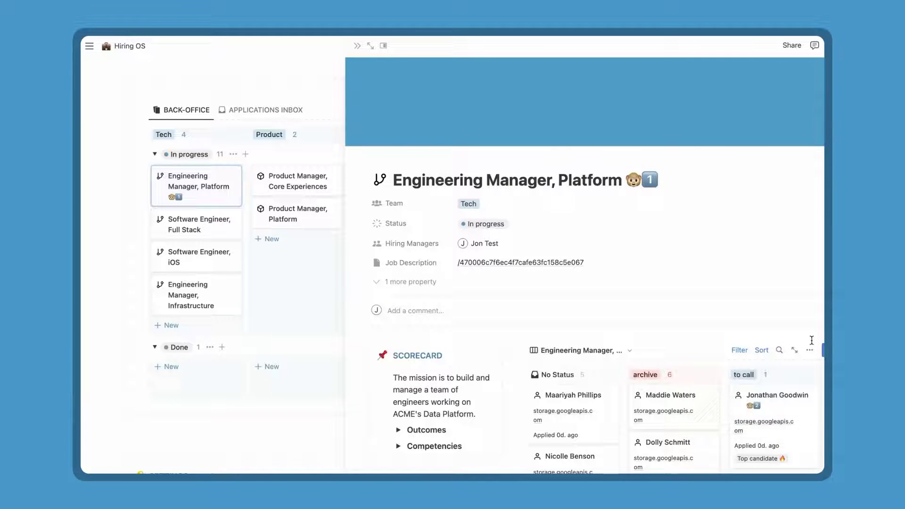
click(809, 413)
scroll(590, 361, down, 7)
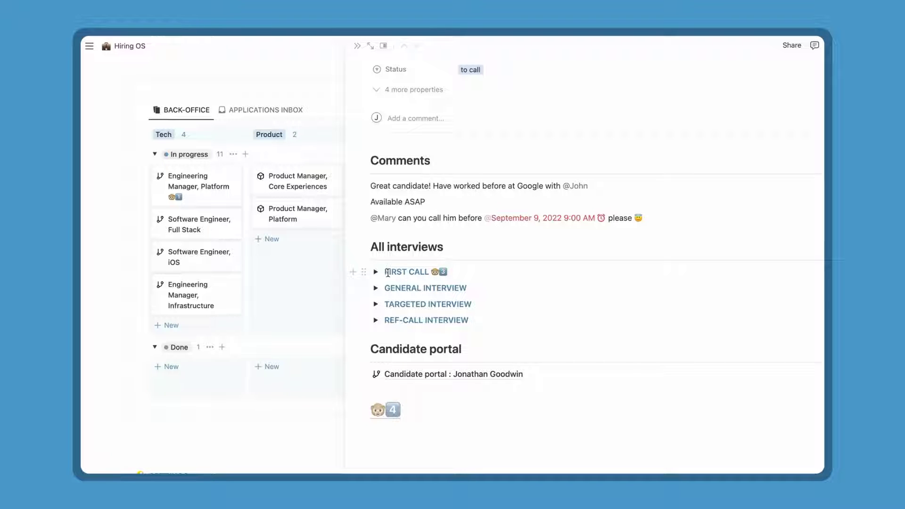
Expand the FIRST CALL interview and scroll through its rated questions table.
click(375, 273)
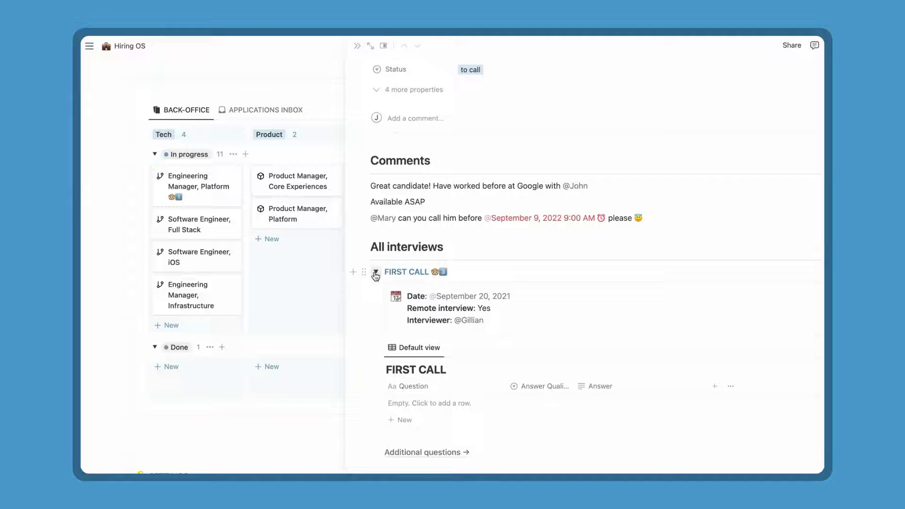
scroll(375, 271, down, 3)
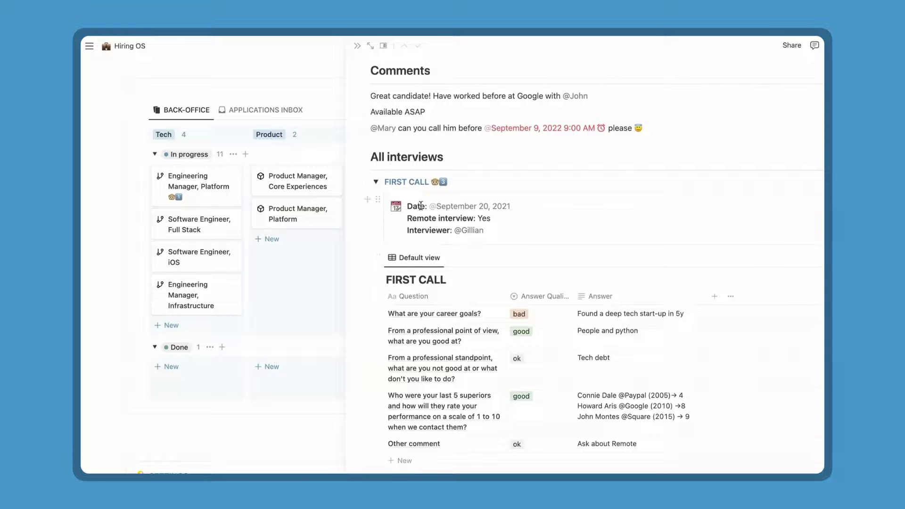
scroll(423, 231, down, 3)
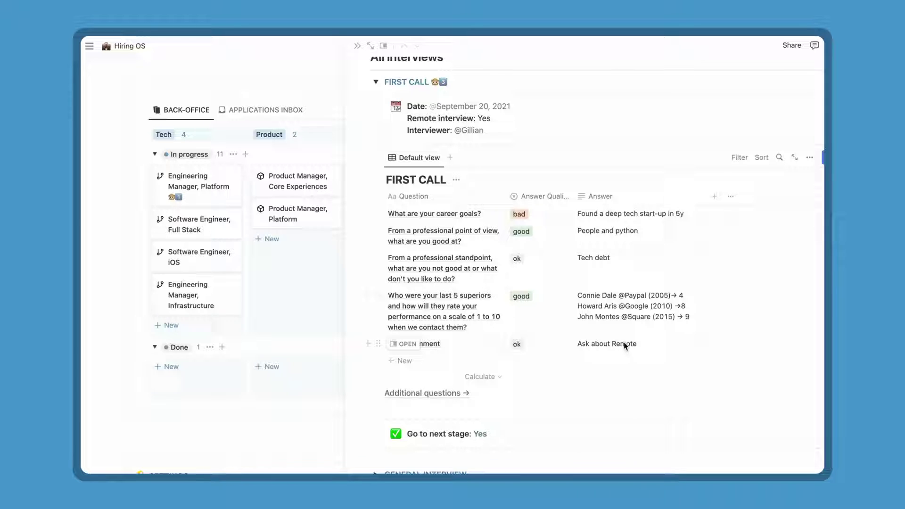
mouse_move(439, 399)
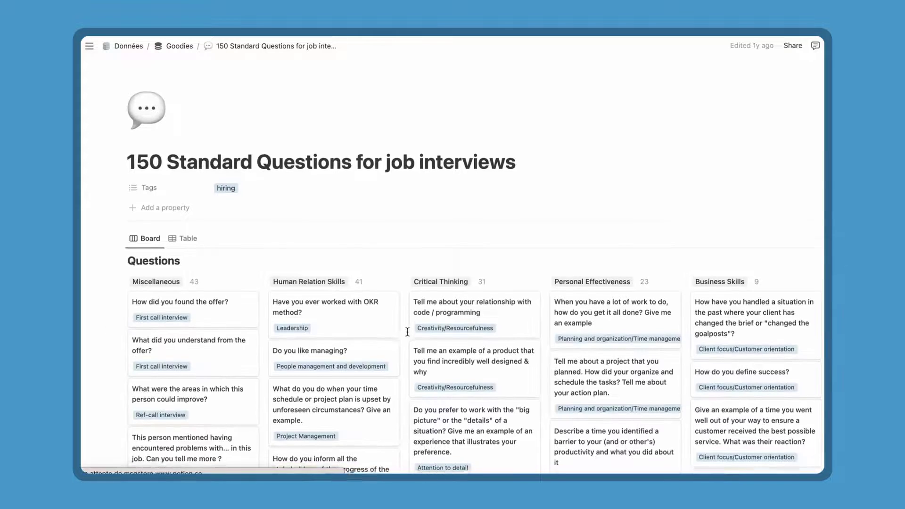
scroll(407, 332, down, 3)
scroll(408, 332, down, 5)
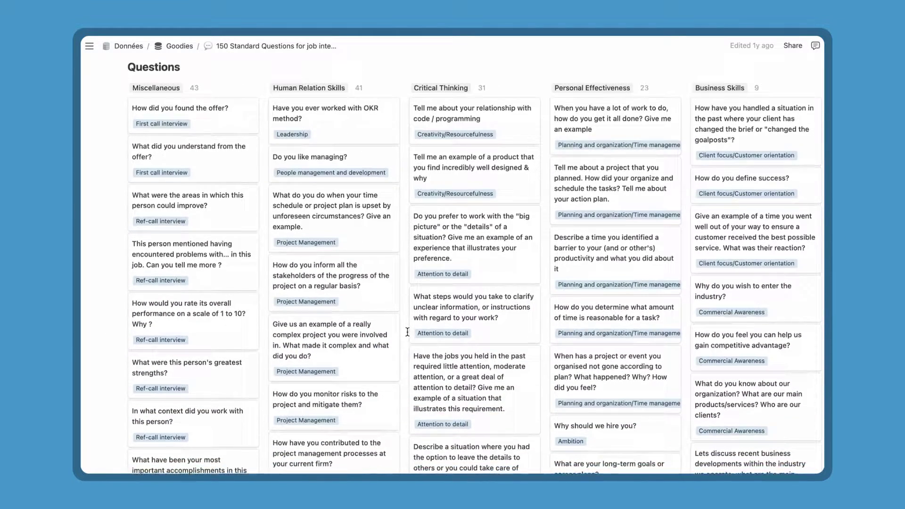
scroll(408, 332, down, 2)
scroll(407, 332, up, 10)
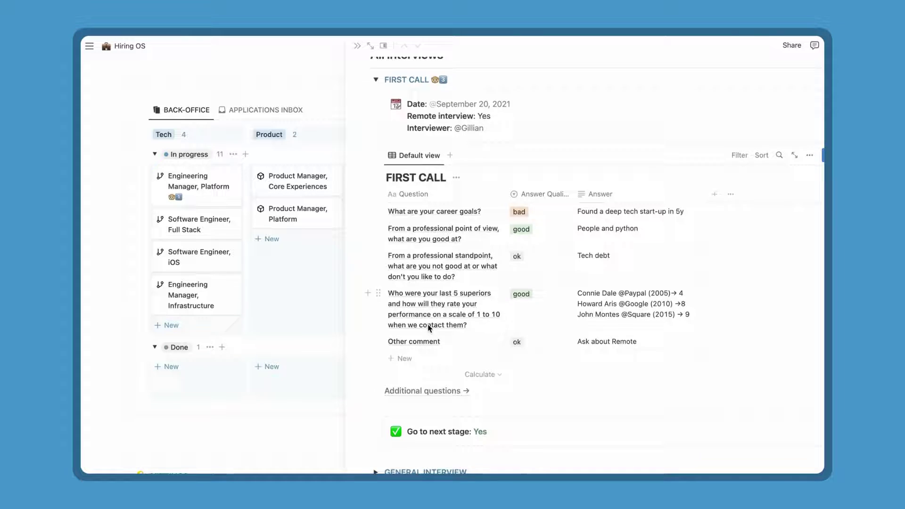
Expand the GENERAL INTERVIEW section and scroll through its question table.
scroll(471, 283, down, 2)
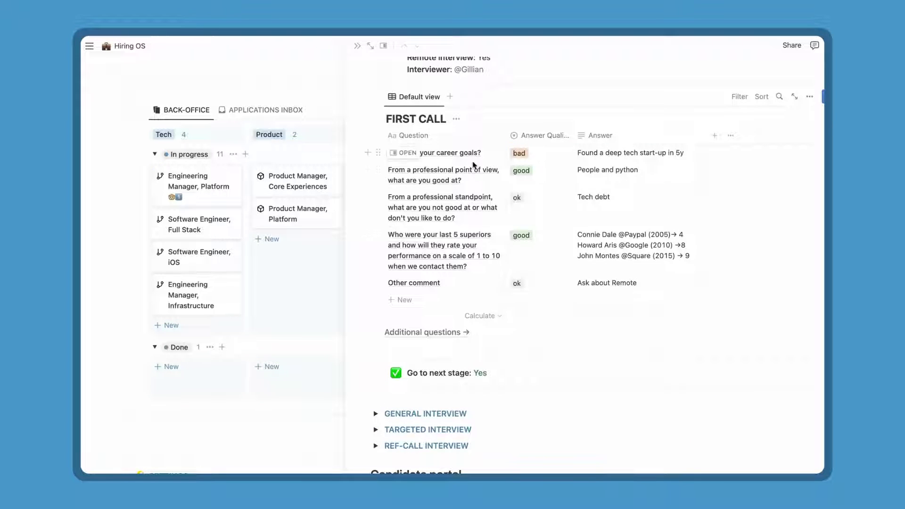
scroll(477, 289, down, 3)
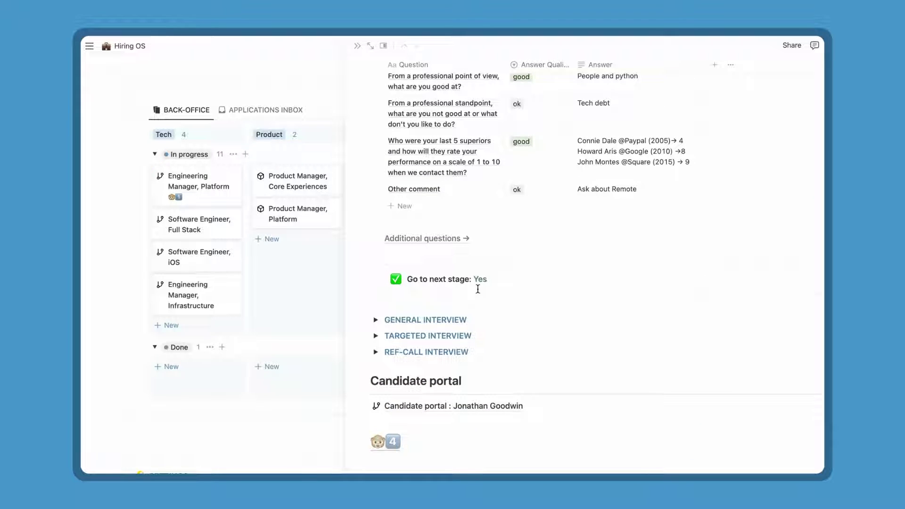
scroll(440, 252, down, 1)
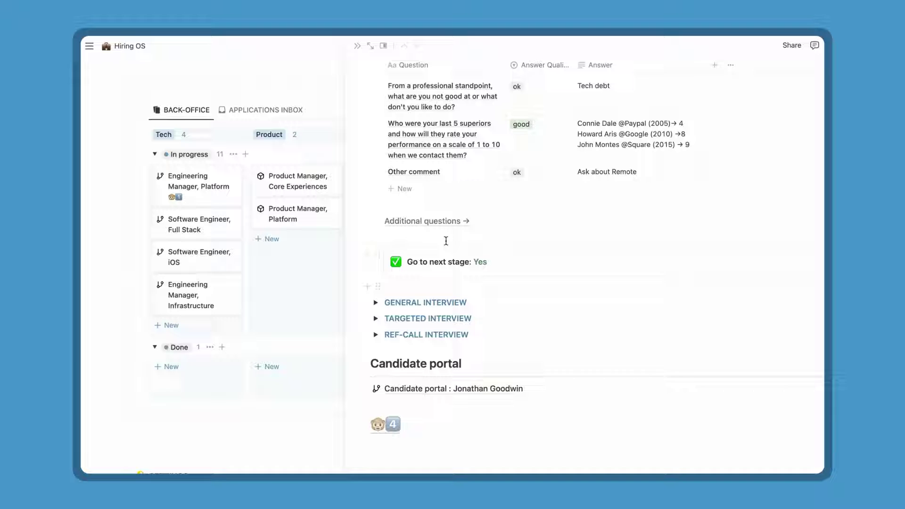
click(375, 303)
scroll(377, 305, down, 5)
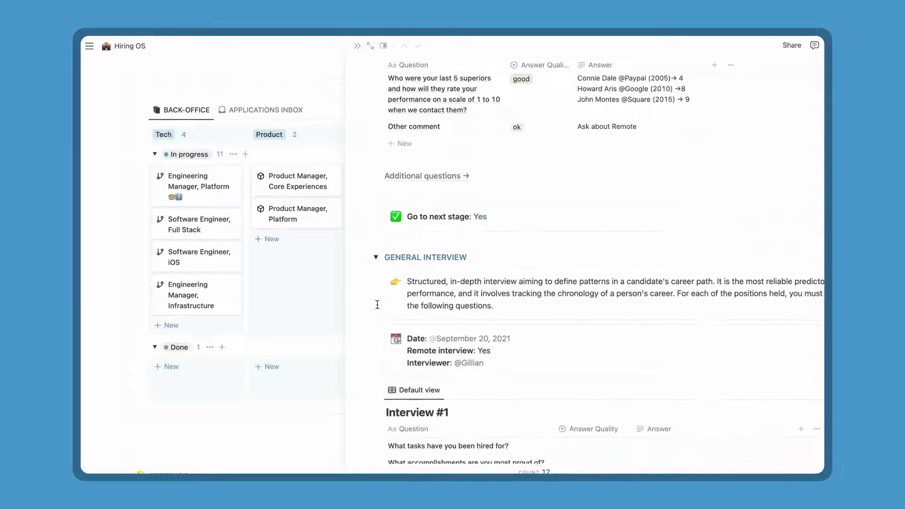
scroll(377, 304, down, 4)
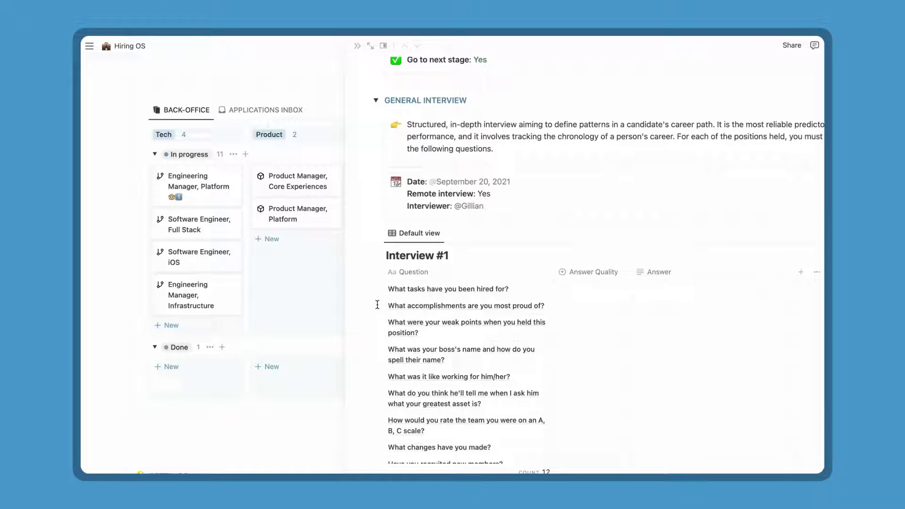
scroll(434, 401, down, 10)
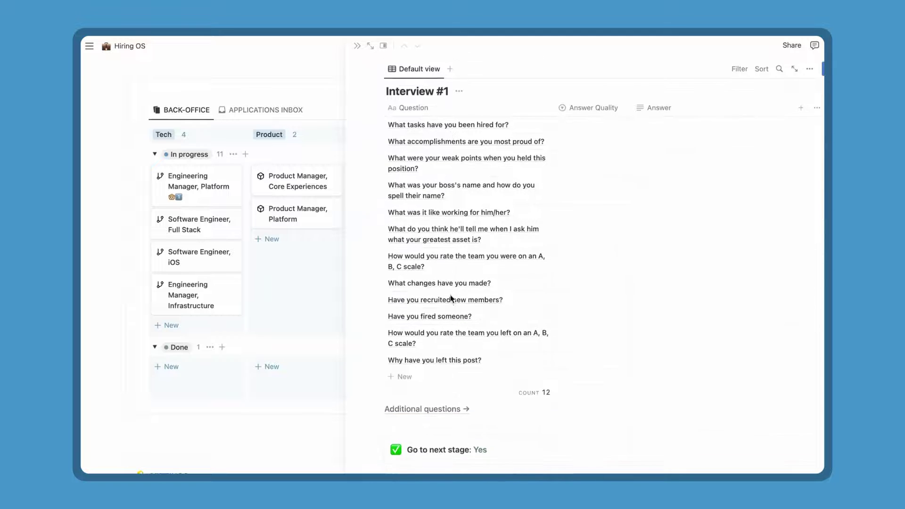
scroll(411, 387, down, 5)
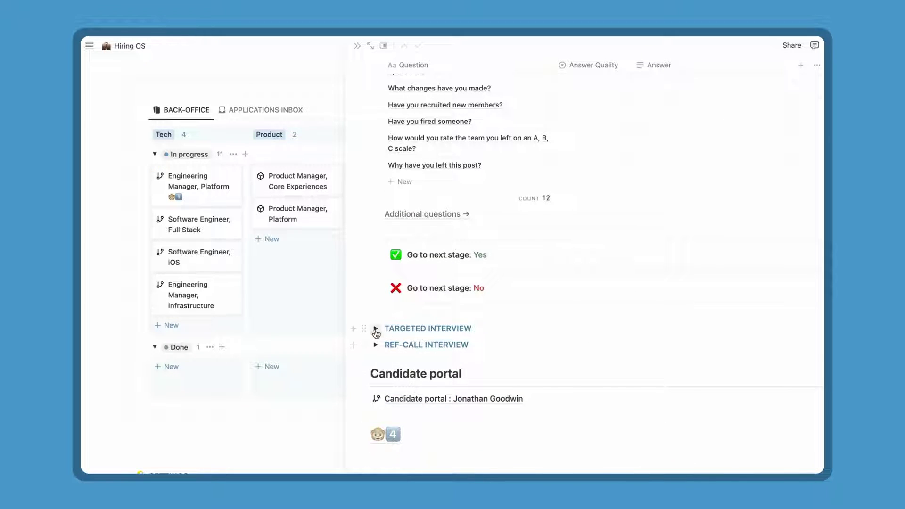
Expand the TARGETED INTERVIEW section showing its September 20, 2021 remote interview and questions.
click(376, 329)
scroll(376, 332, down, 9)
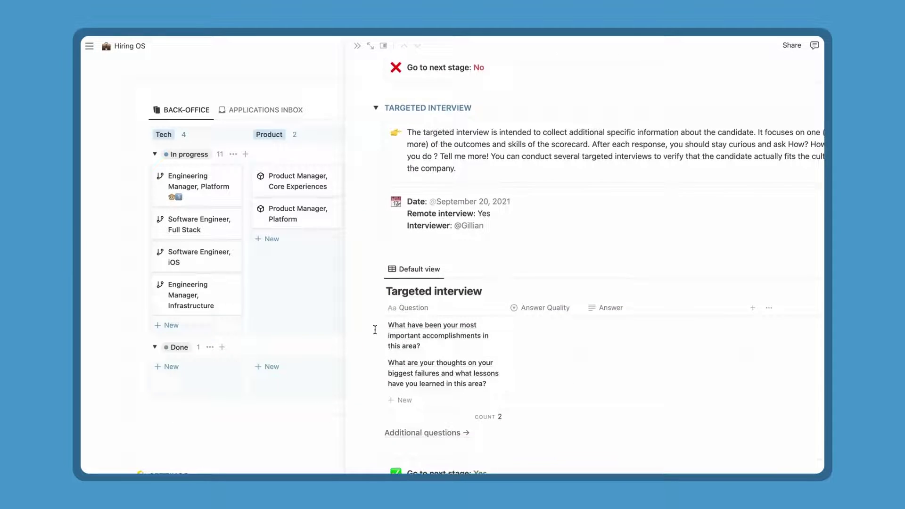
scroll(376, 329, down, 8)
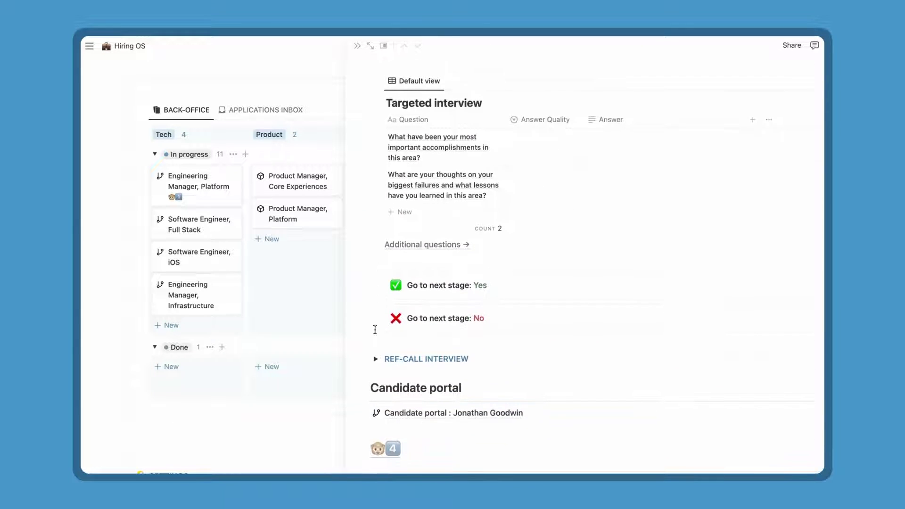
scroll(375, 329, down, 2)
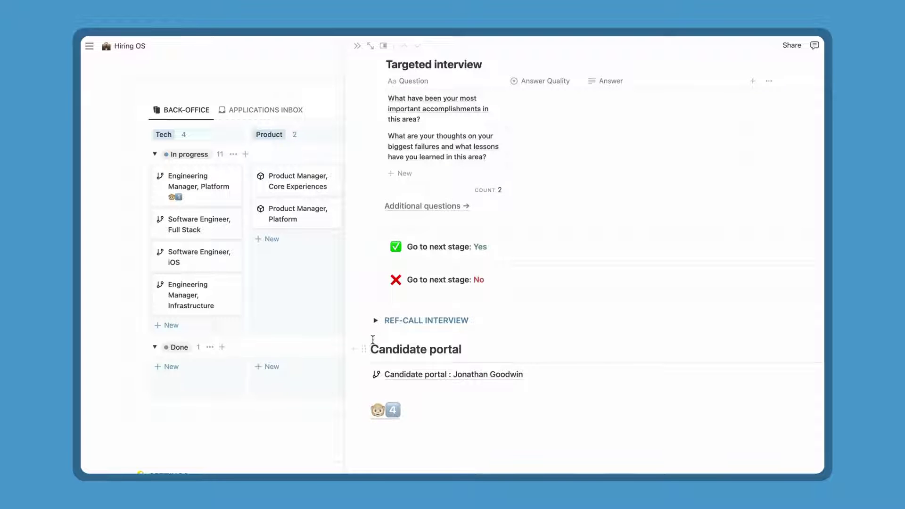
Open the Candidate portal page and check its Share to web link settings.
click(419, 374)
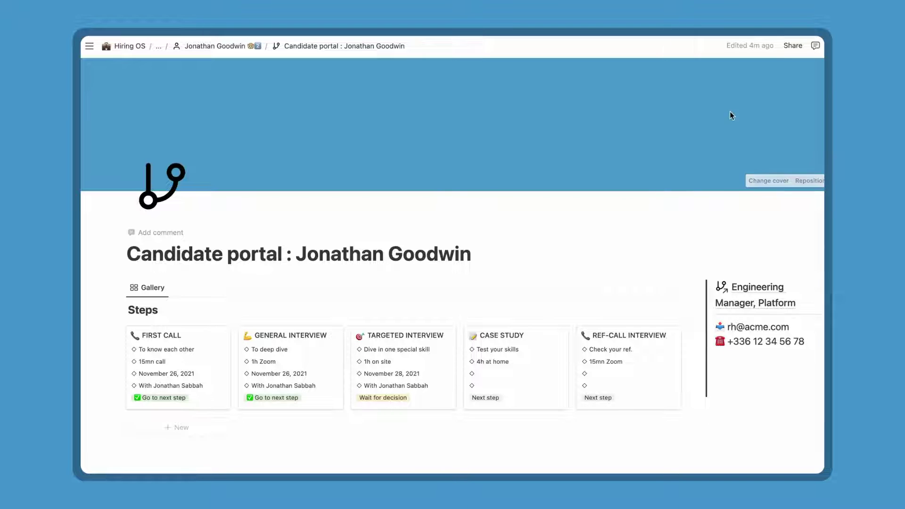
click(792, 45)
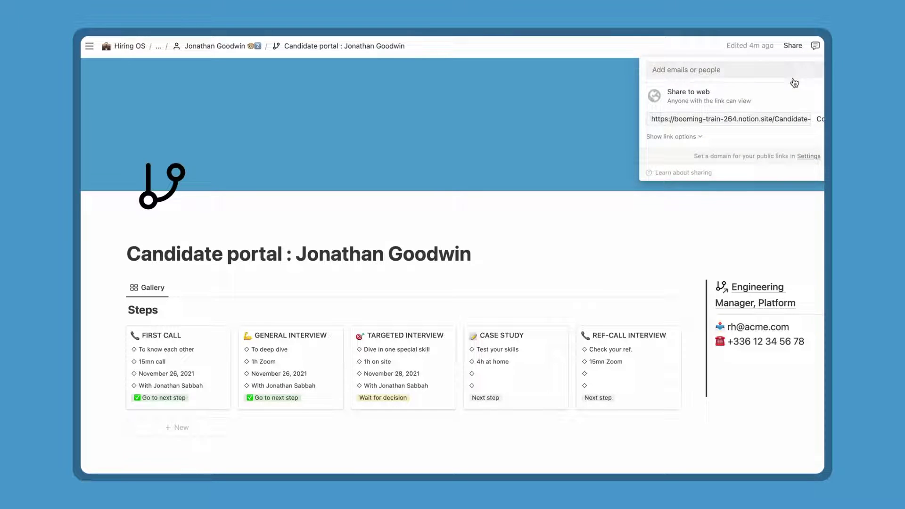
click(793, 46)
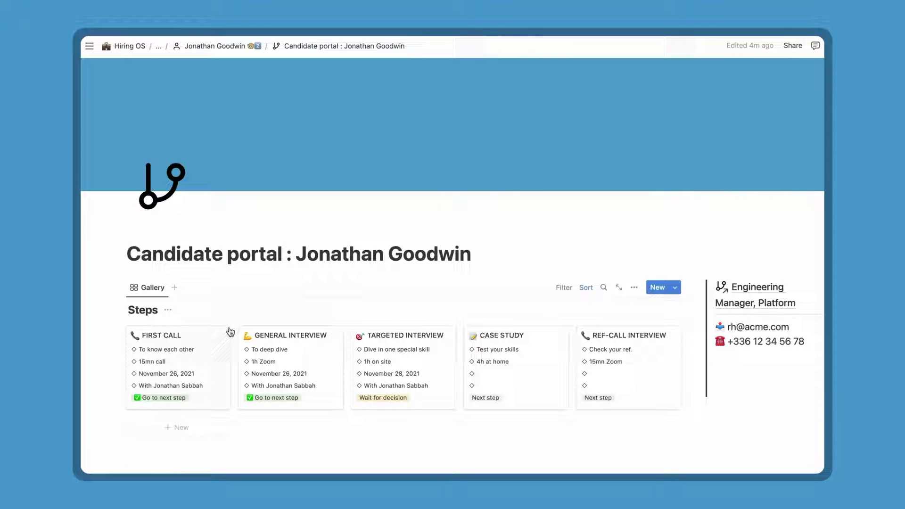
click(219, 376)
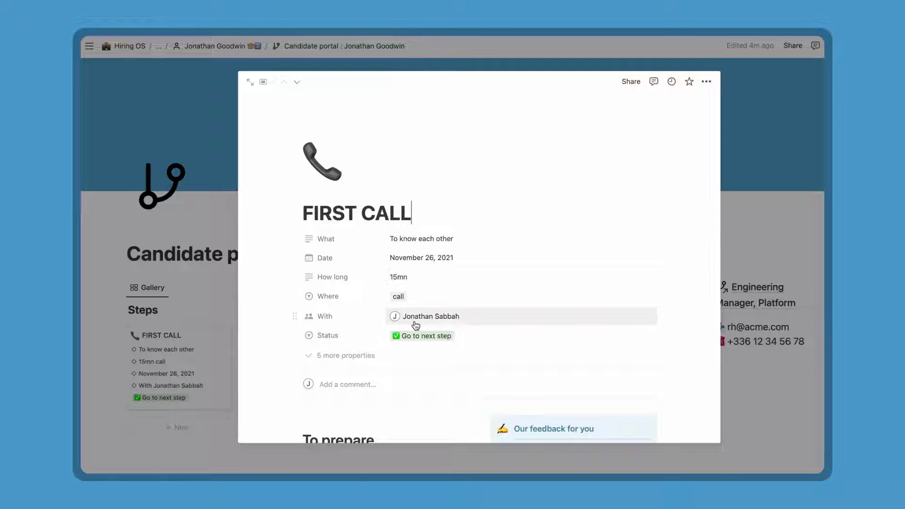
scroll(289, 345, down, 4)
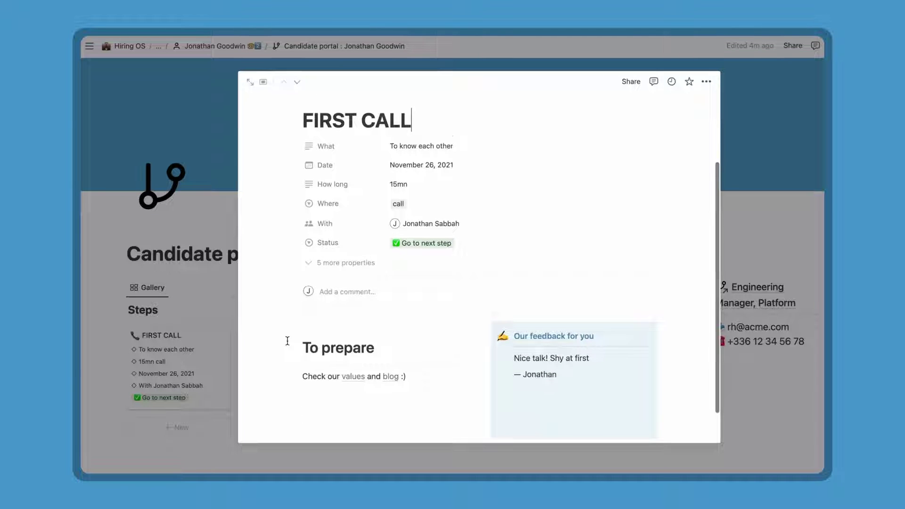
scroll(287, 340, down, 1)
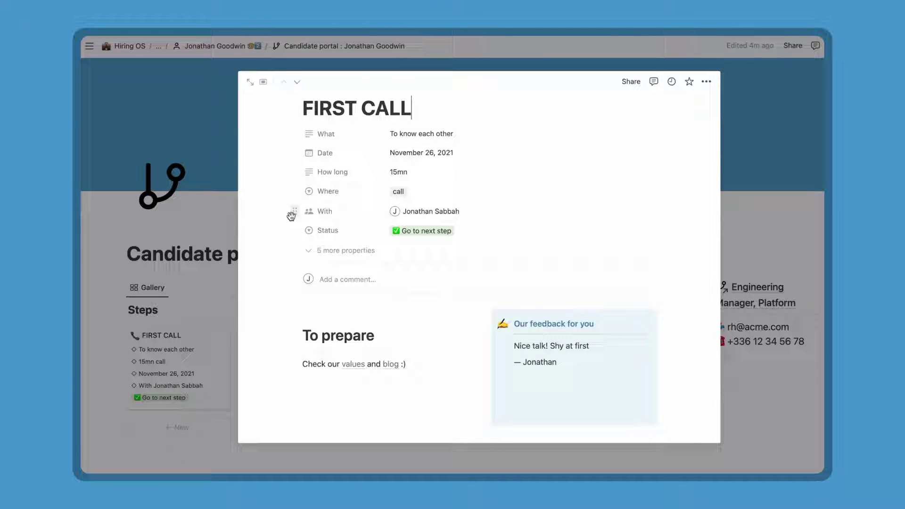
scroll(288, 229, down, 2)
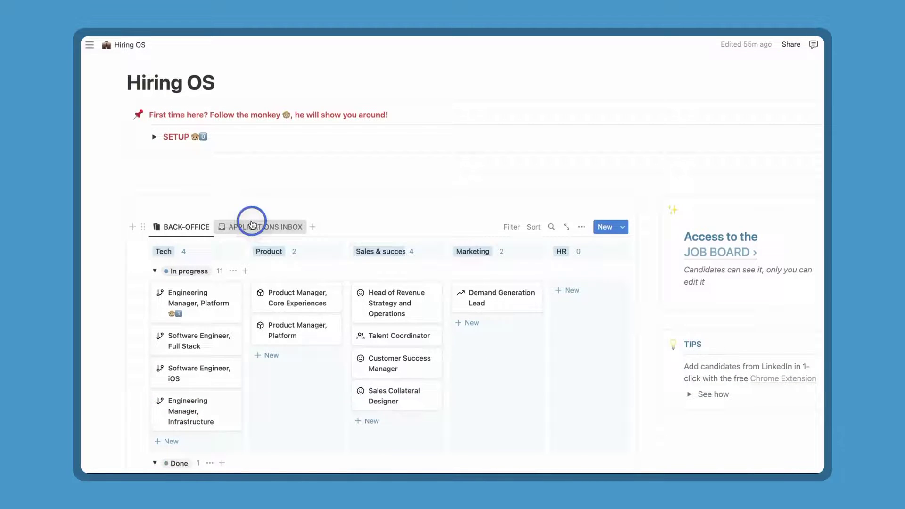
Switch to the APPLICATIONS INBOX table and scroll across its Rejection Reason, Source and Status columns.
click(251, 226)
scroll(251, 221, down, 1)
scroll(251, 220, down, 3)
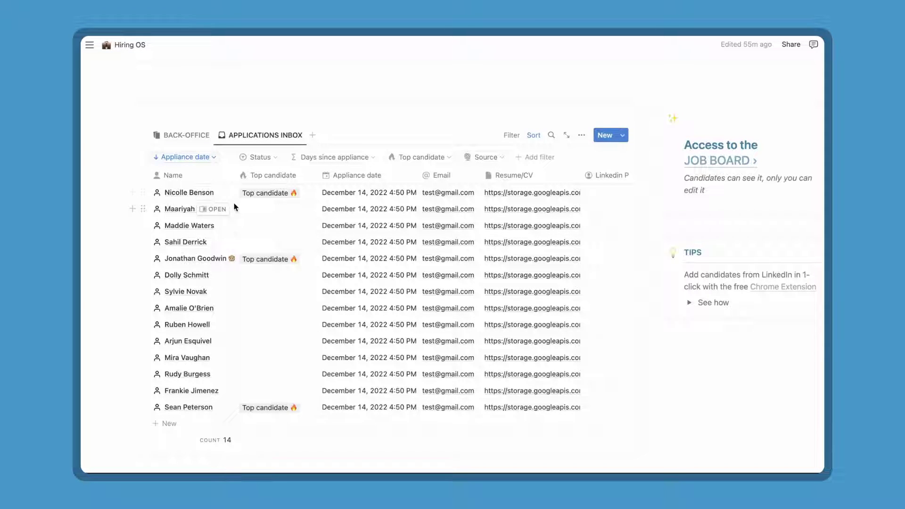
scroll(335, 208, right, 10)
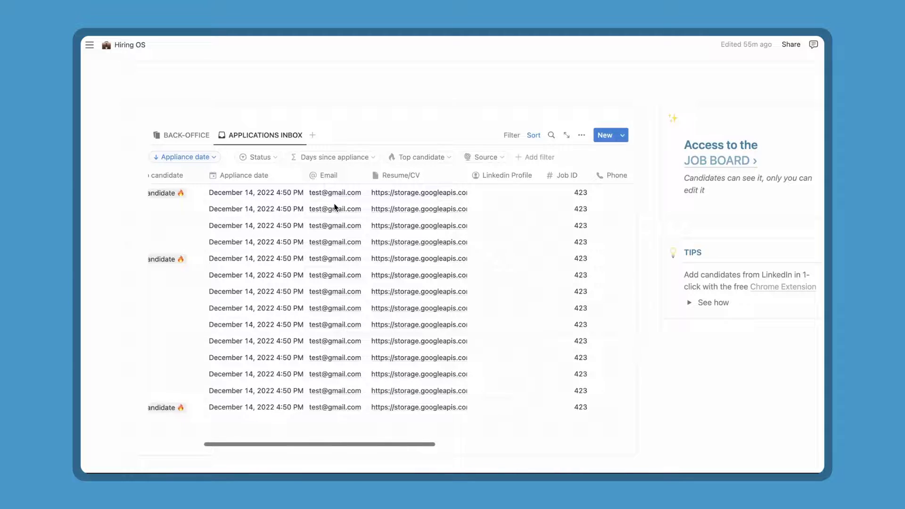
scroll(335, 207, right, 3)
scroll(335, 208, left, 4)
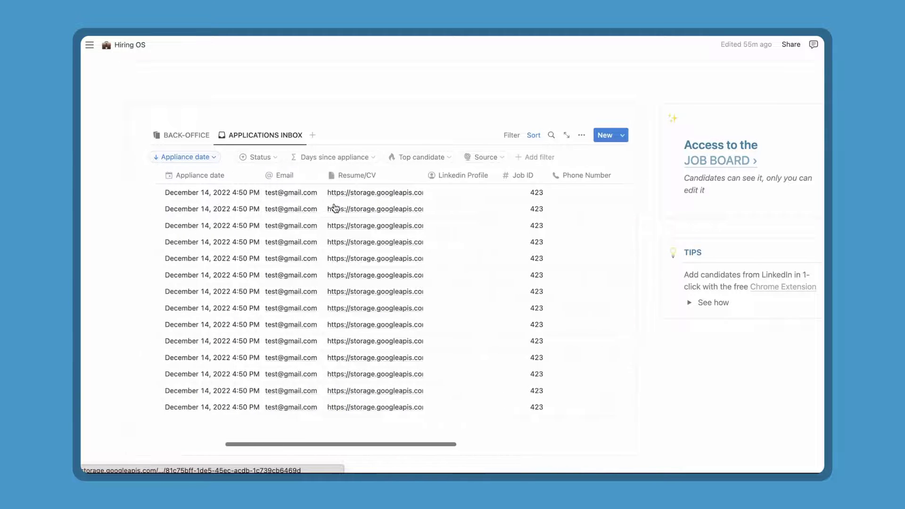
scroll(335, 207, right, 8)
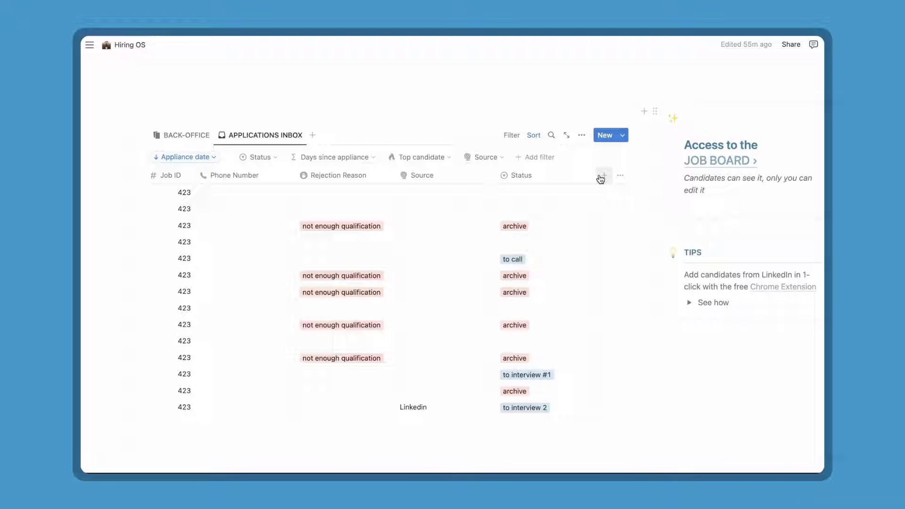
scroll(597, 199, left, 8)
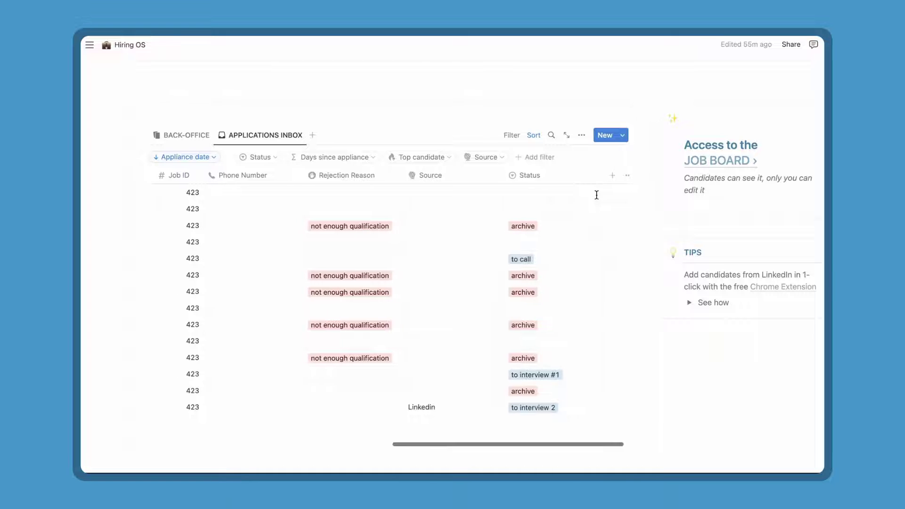
Inspect the Top candidate, Source and Add filter options without changing them.
scroll(597, 198, left, 6)
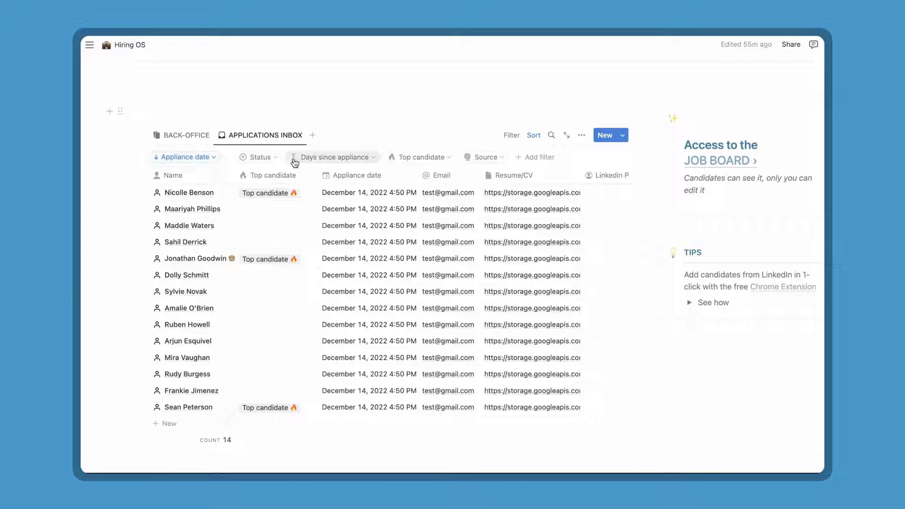
click(421, 157)
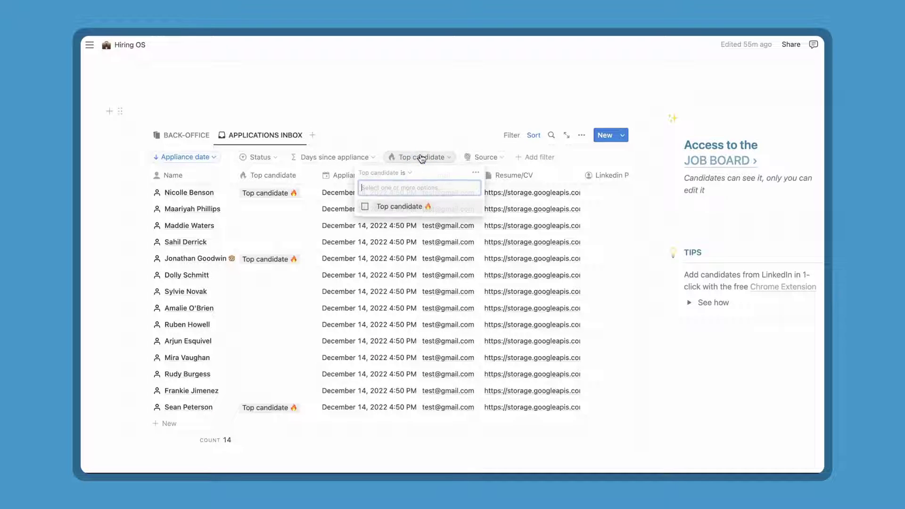
click(421, 157)
click(479, 155)
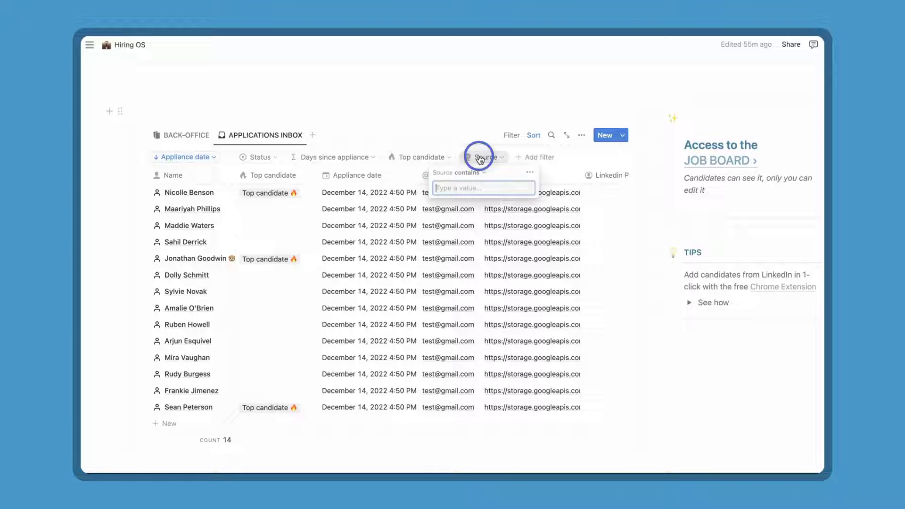
click(462, 161)
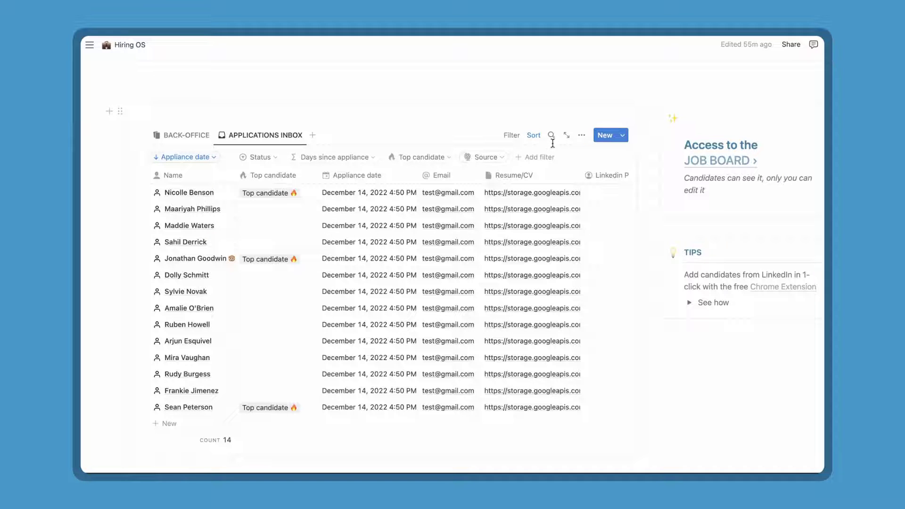
click(542, 157)
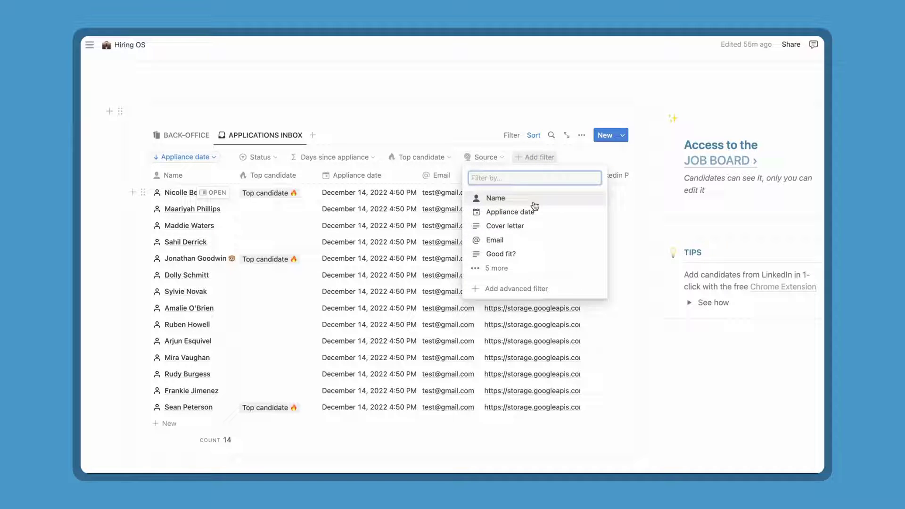
click(527, 157)
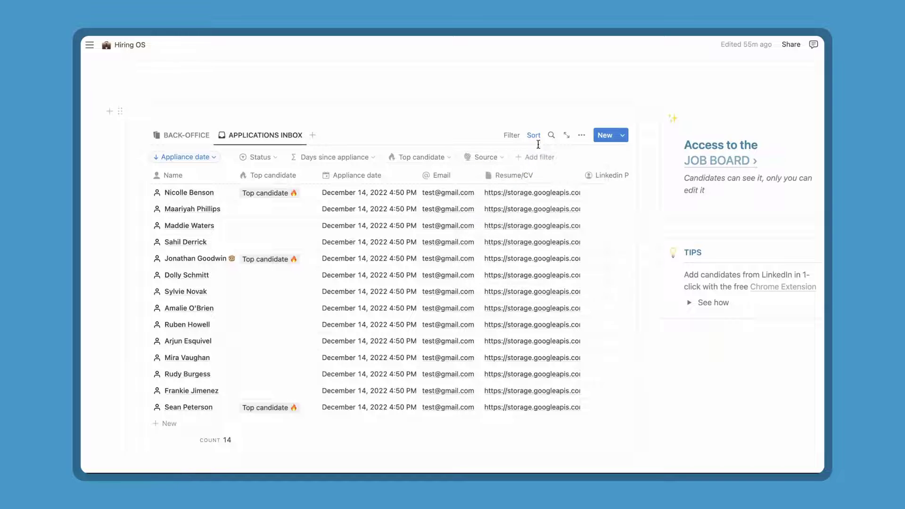
Search the inbox for 'lin' so only the Linkedin-sourced application remains.
click(551, 136)
click(527, 134)
text(sy)
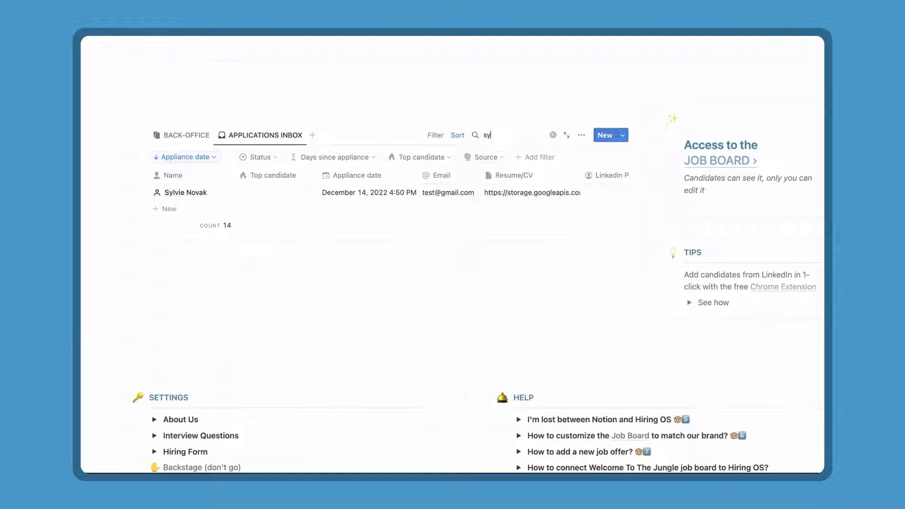
key(BackSpace)
key(BackSpace)
text(link)
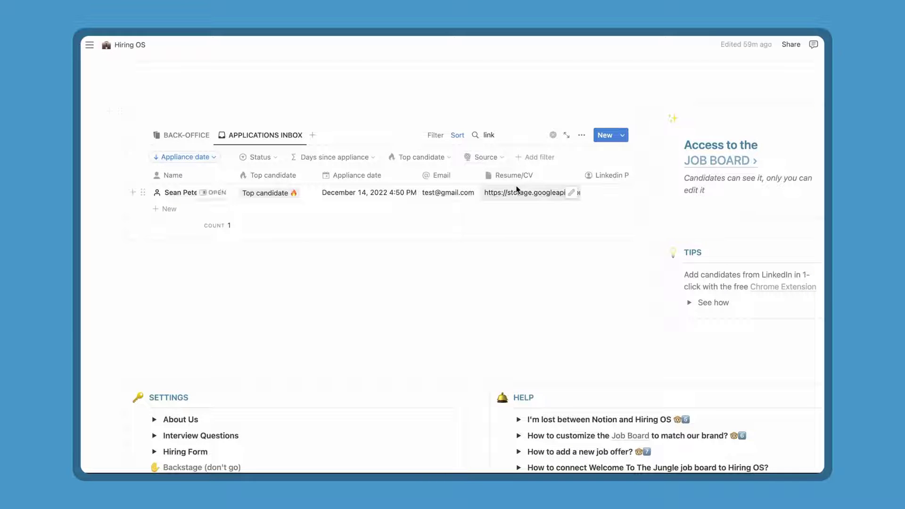
scroll(523, 191, right, 6)
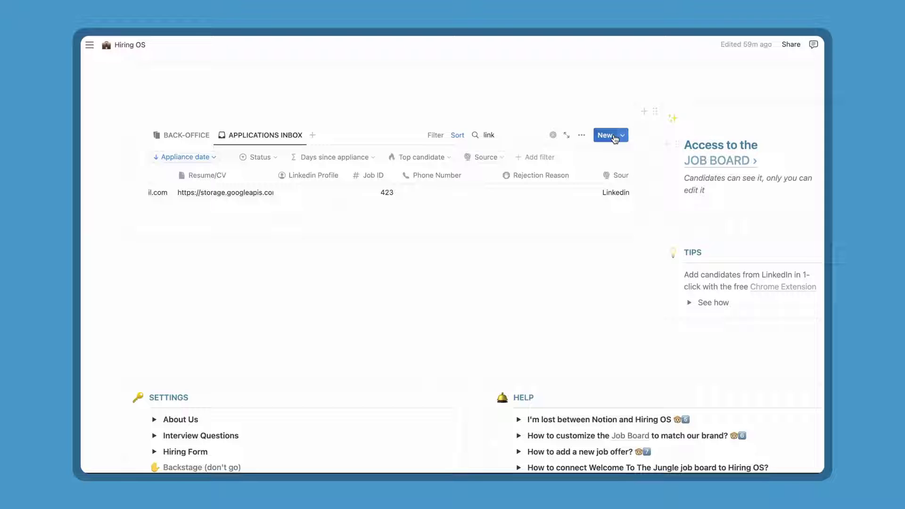
Target the Applications database for the LinkedIn clip and strip ' | LinkedIn' from its name.
click(553, 135)
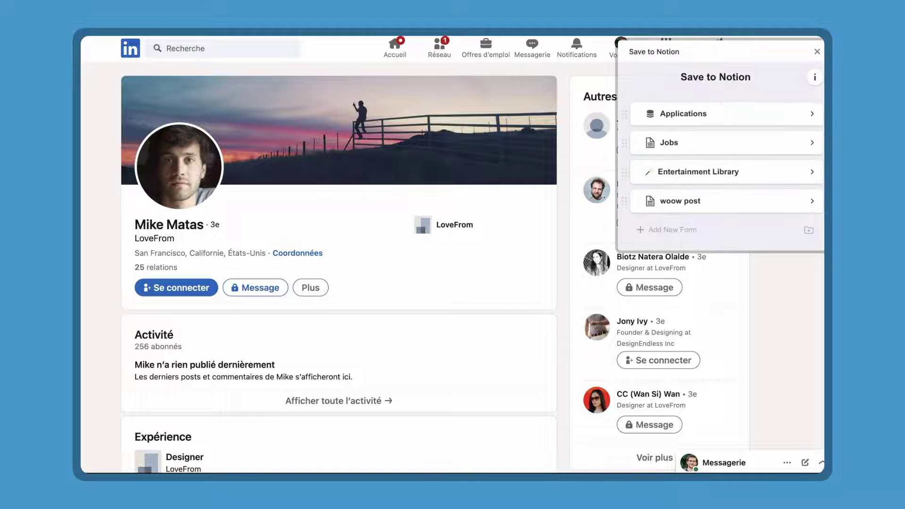
click(695, 117)
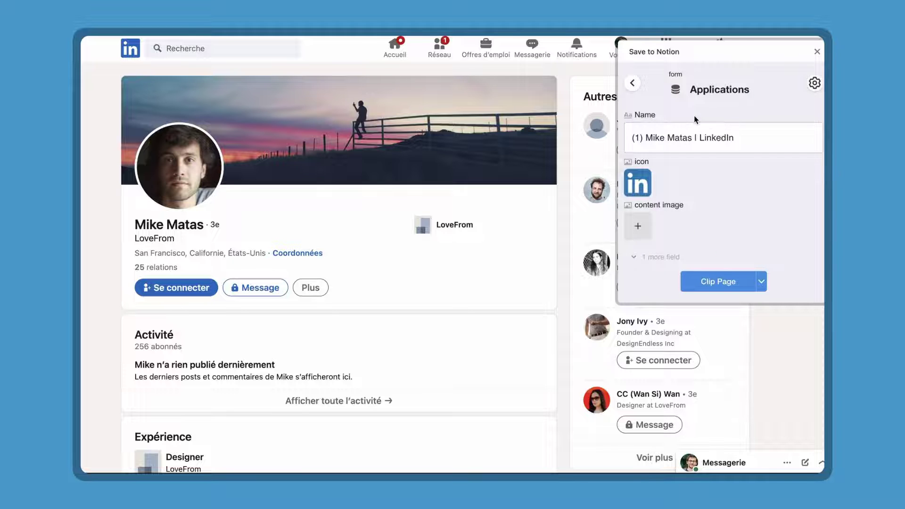
click(741, 136)
drag(741, 136, 694, 136)
key(BackSpace)
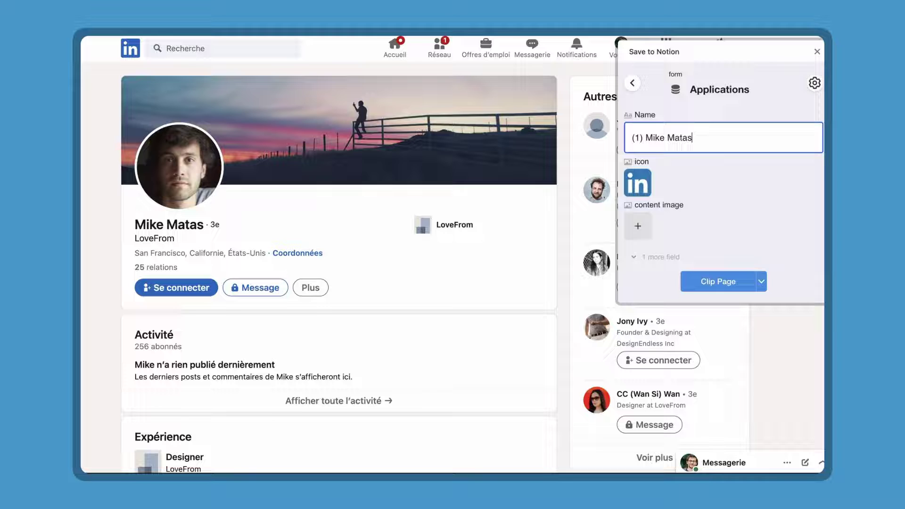
Use the profile photo as the page icon, clip it, and open the saved Notion page.
click(654, 179)
click(644, 208)
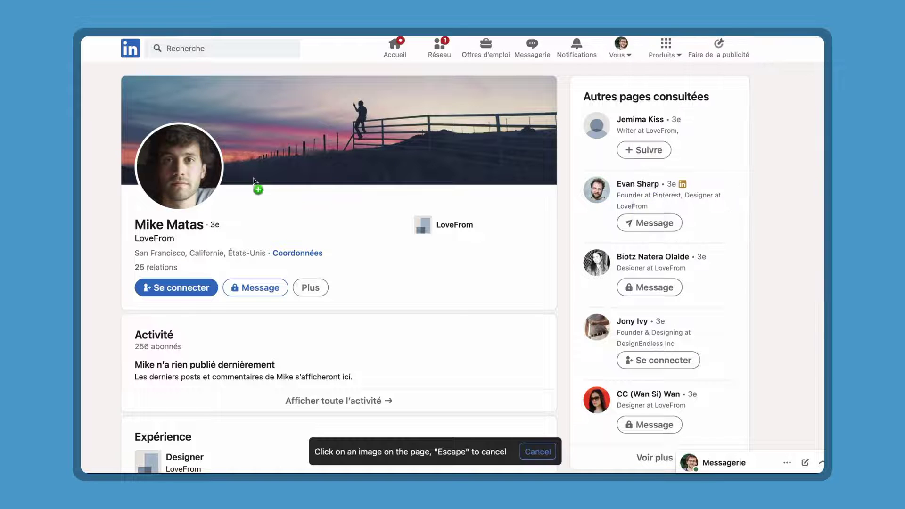
click(205, 169)
click(721, 279)
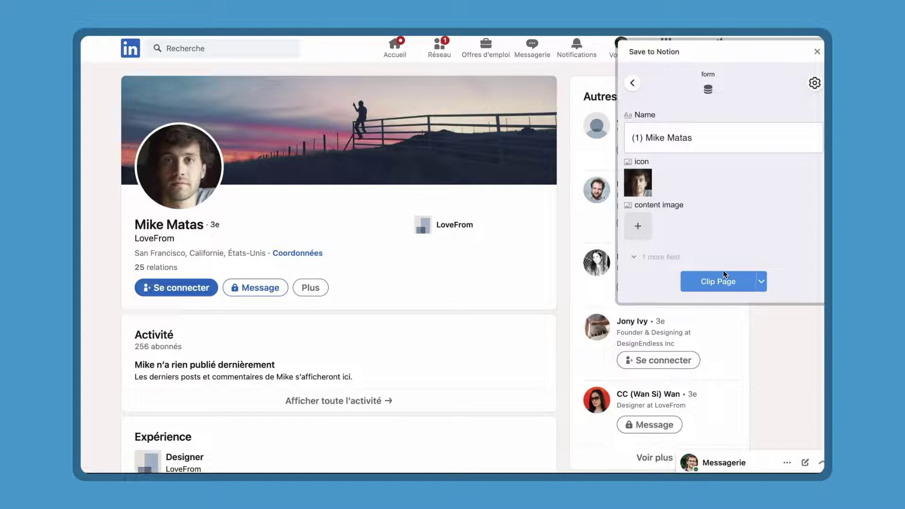
click(722, 282)
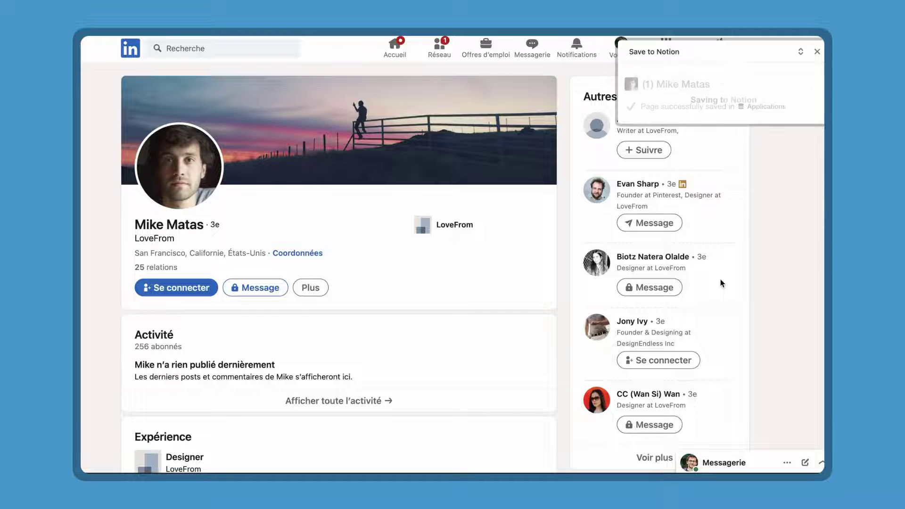
click(694, 87)
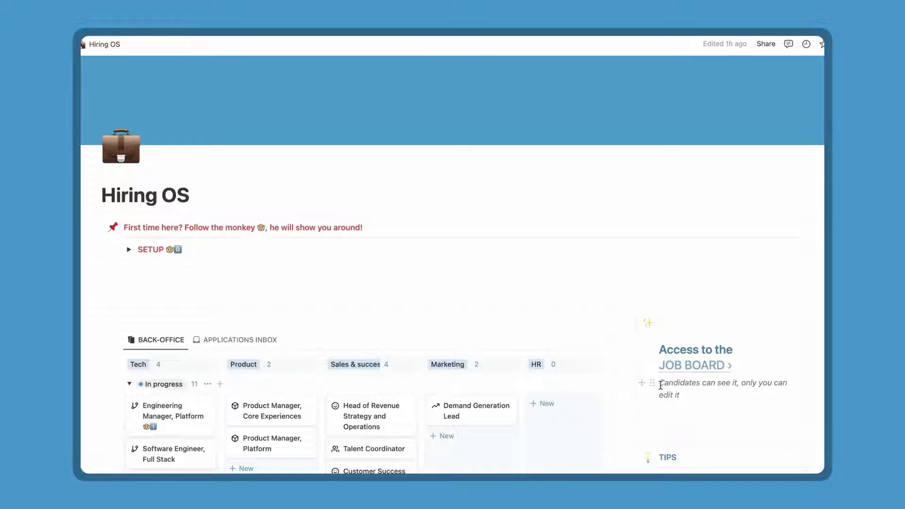
Open the public ACME Jobs board and scroll through its job openings.
click(686, 372)
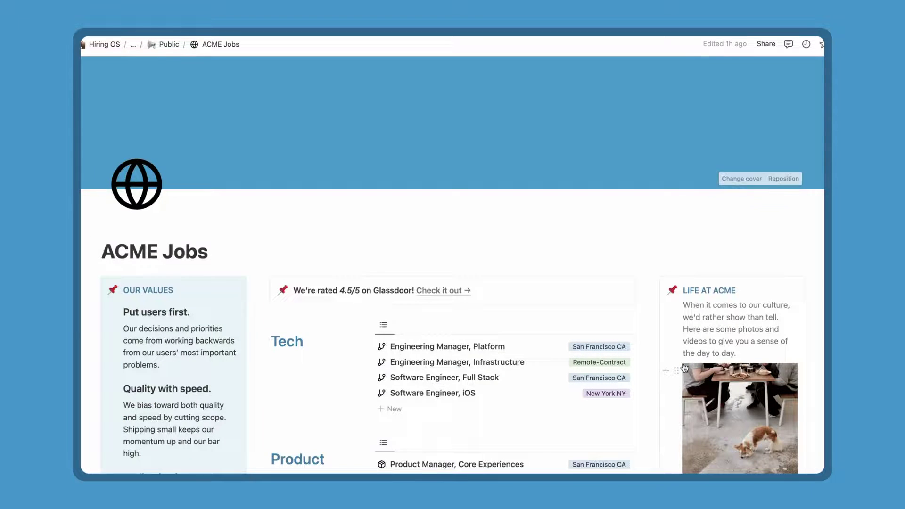
scroll(591, 243, down, 4)
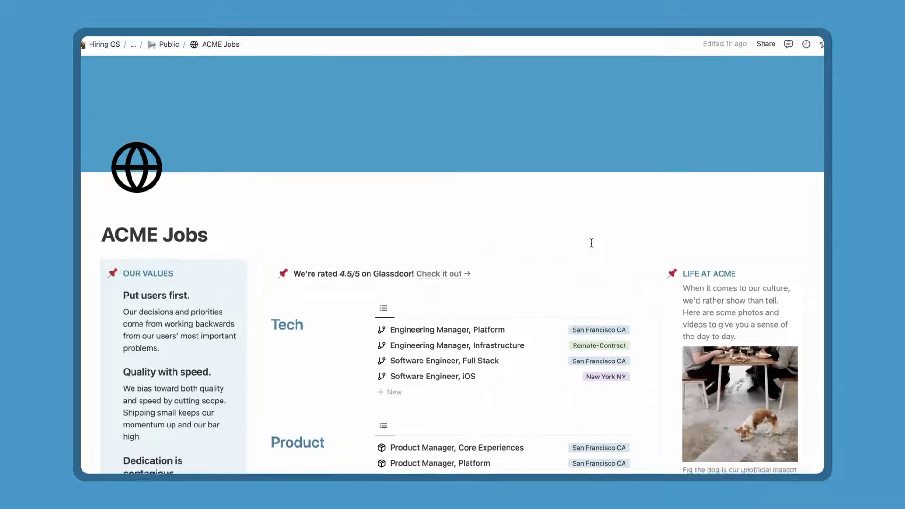
scroll(592, 243, down, 3)
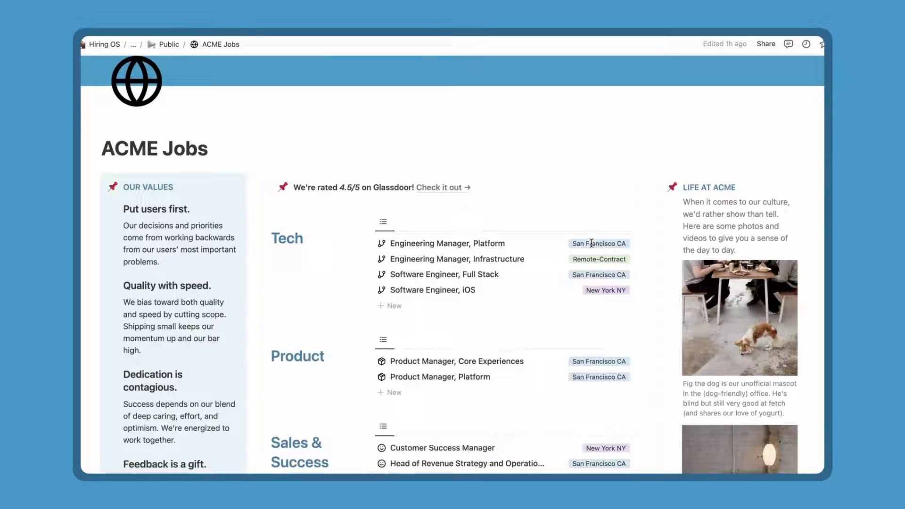
scroll(593, 248, down, 1)
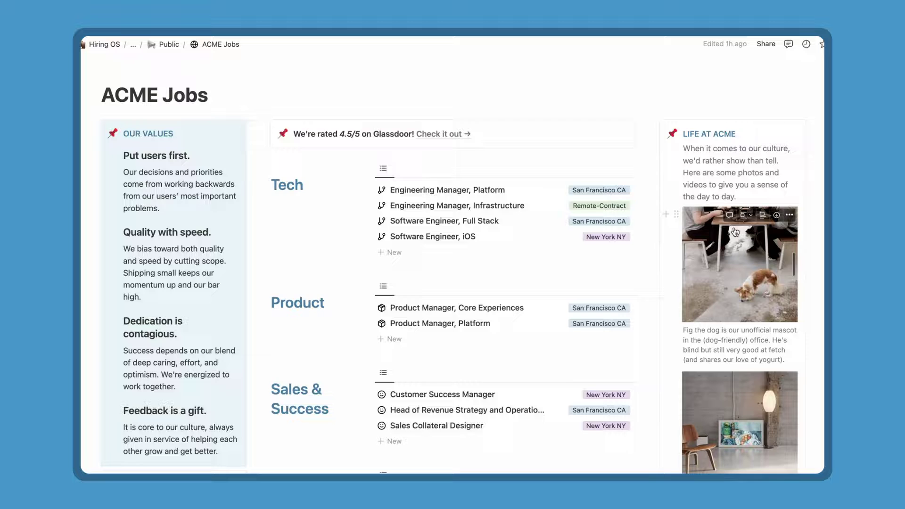
scroll(704, 228, down, 12)
scroll(704, 228, down, 3)
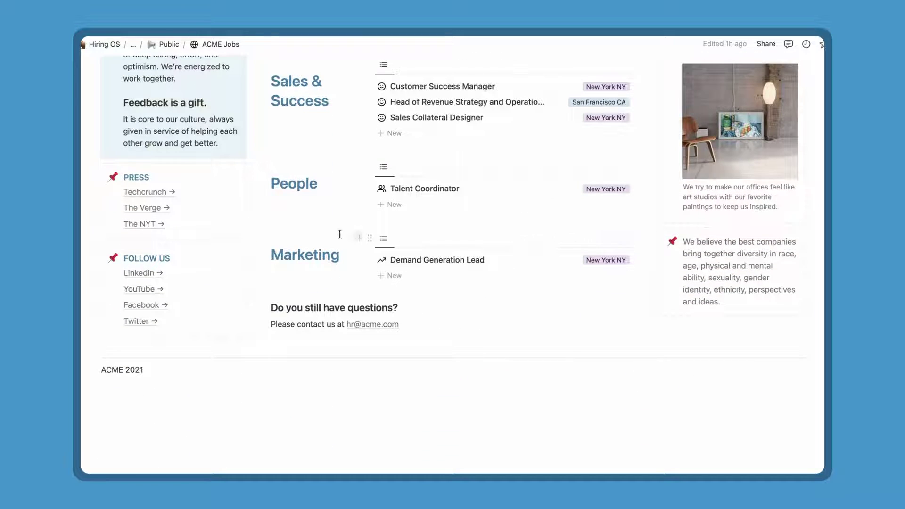
scroll(133, 182, up, 20)
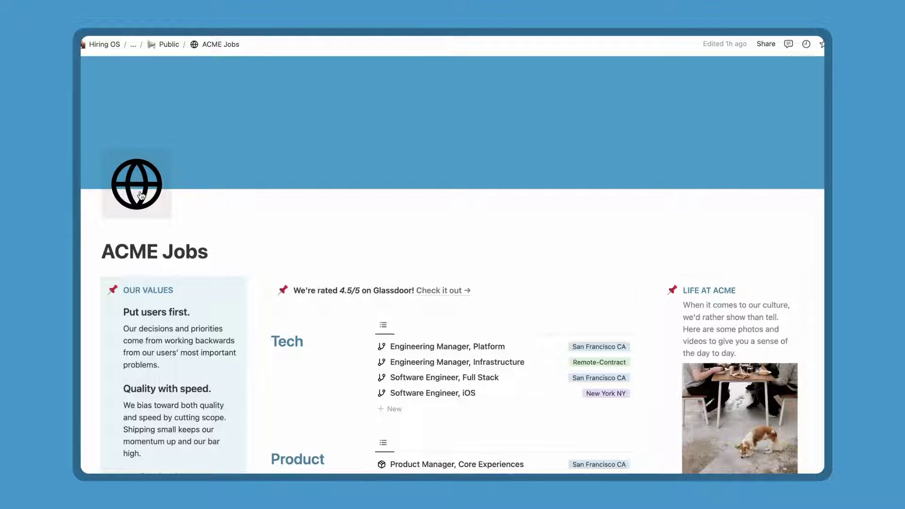
mouse_move(304, 175)
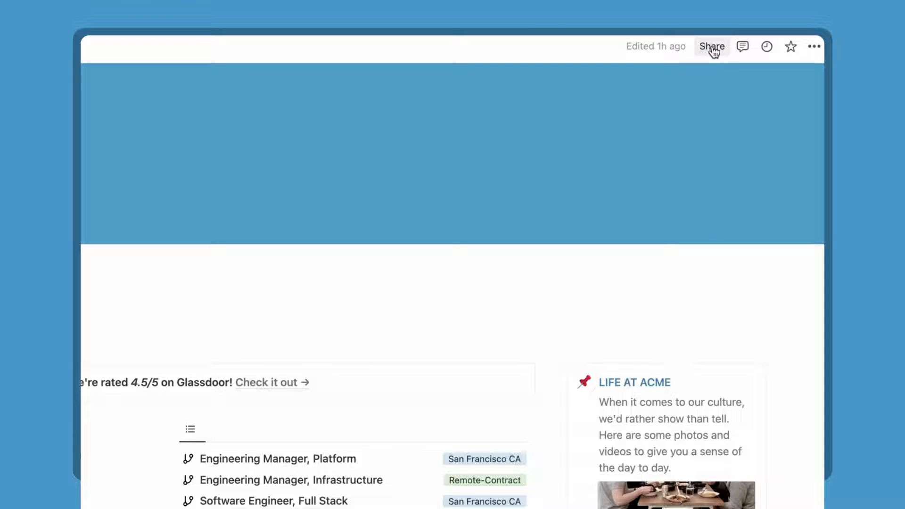
Copy the job board's public web link from its sharing options.
click(712, 46)
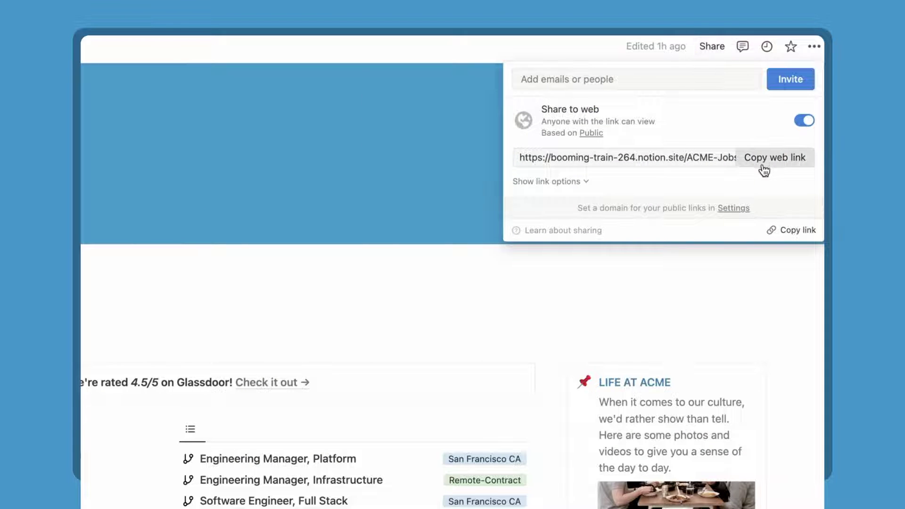
click(773, 160)
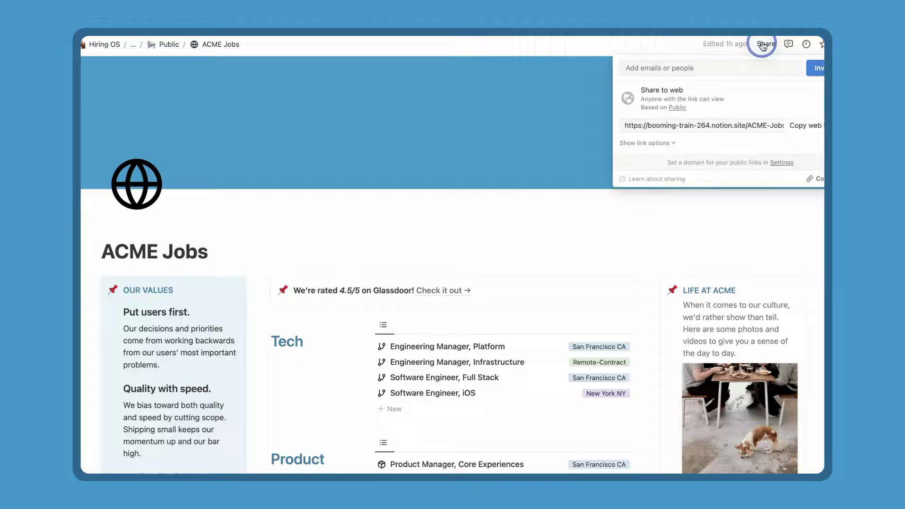
click(416, 306)
scroll(547, 233, down, 3)
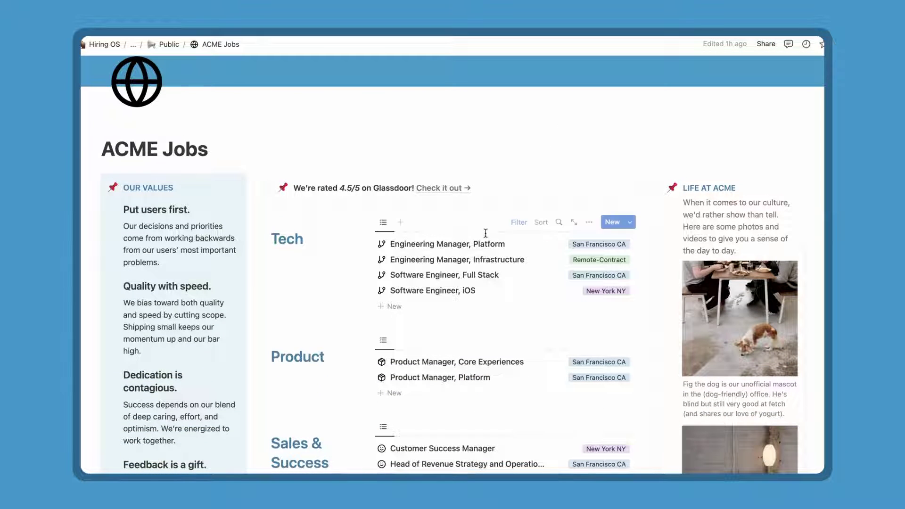
Open the Engineering Manager, Platform posting in side peek and scroll down to its Apply here! form.
click(471, 246)
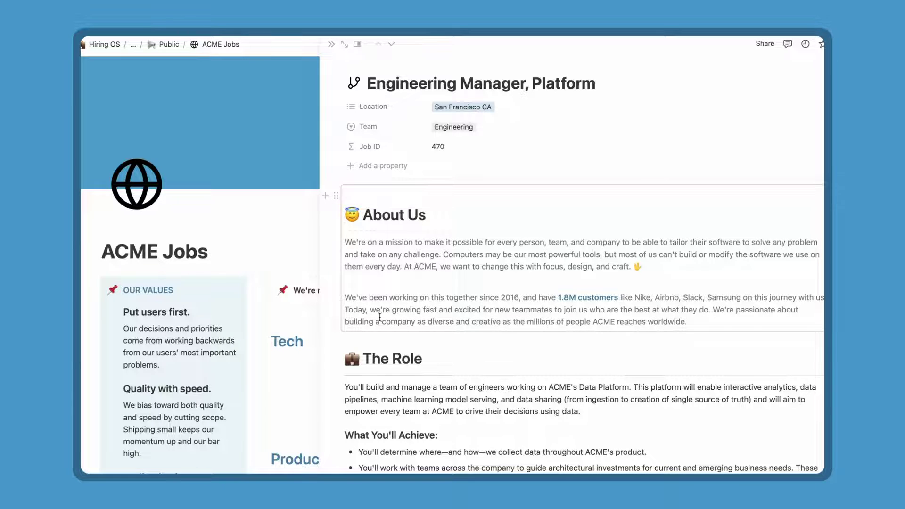
scroll(380, 317, down, 1)
scroll(380, 318, down, 1)
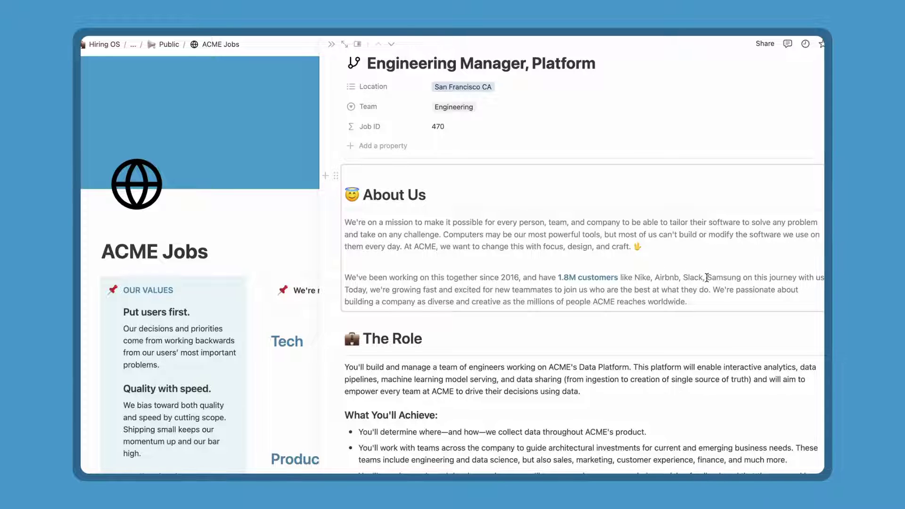
scroll(707, 277, down, 5)
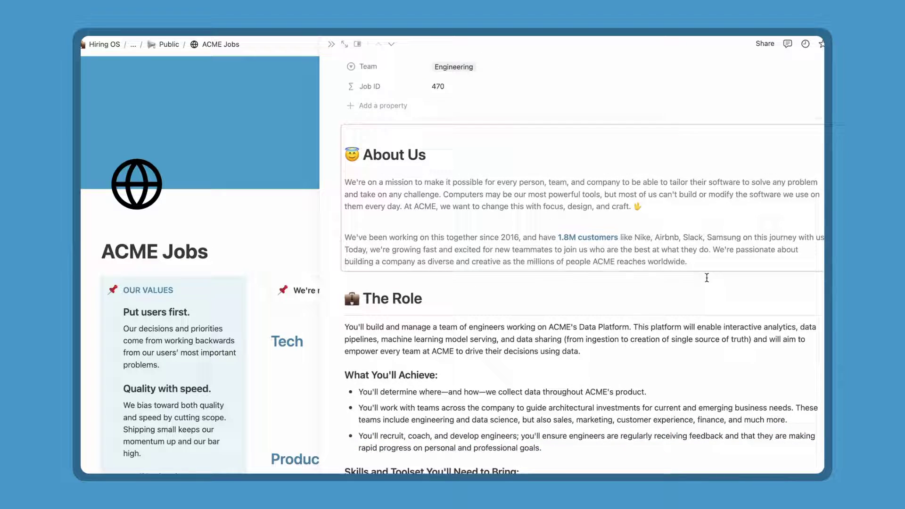
scroll(707, 278, down, 4)
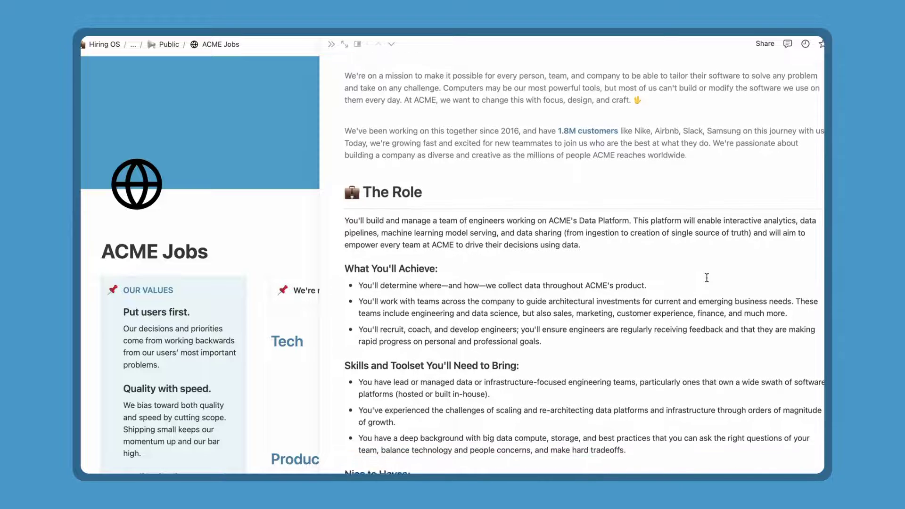
scroll(707, 278, down, 1)
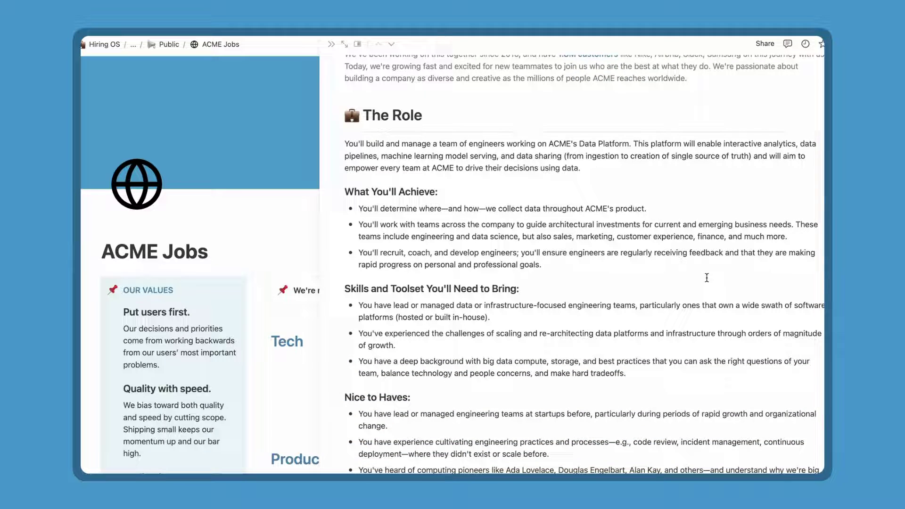
scroll(708, 277, down, 2)
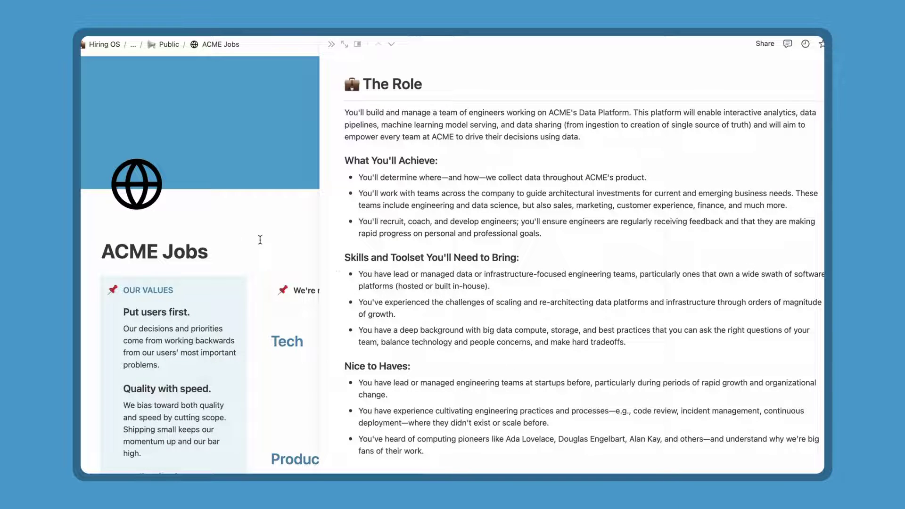
scroll(511, 368, down, 20)
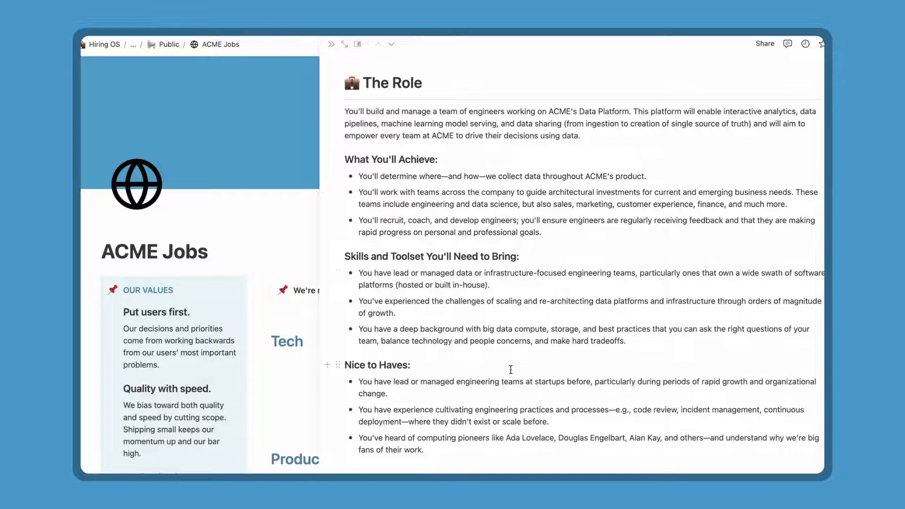
scroll(512, 373, down, 1)
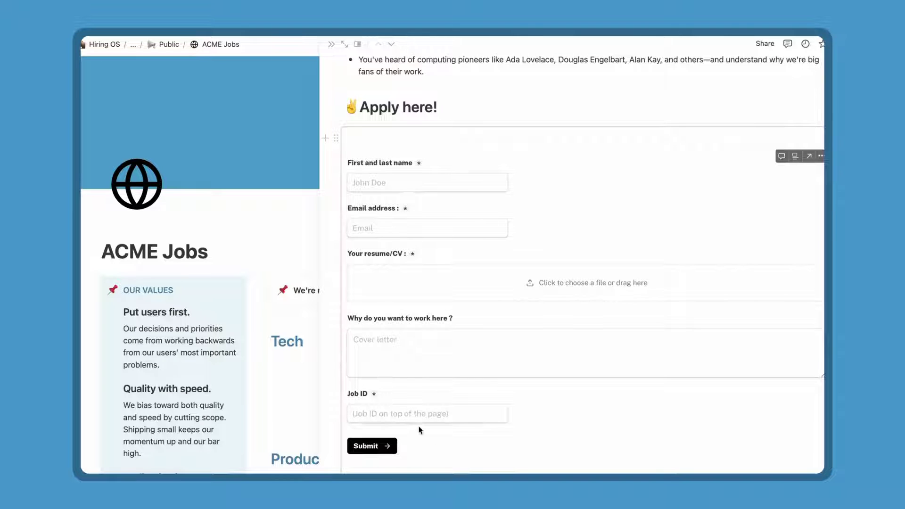
scroll(454, 452, down, 2)
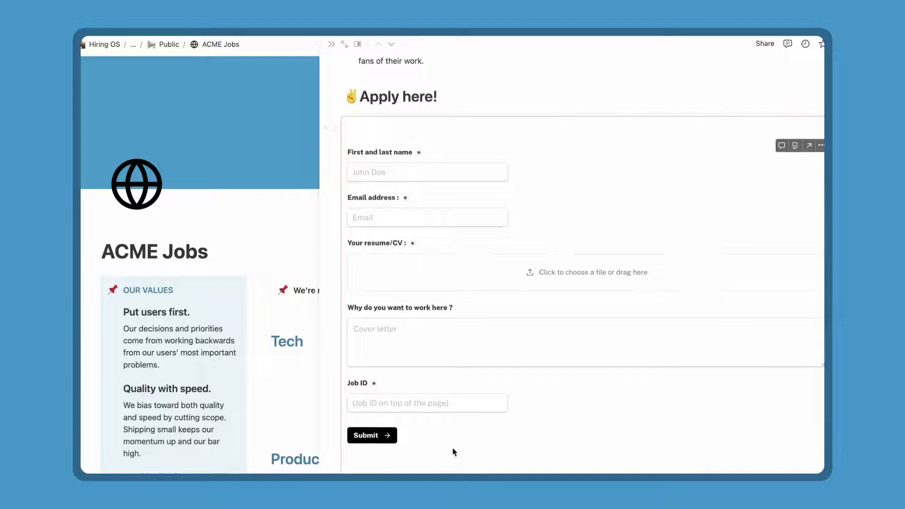
scroll(454, 452, down, 1)
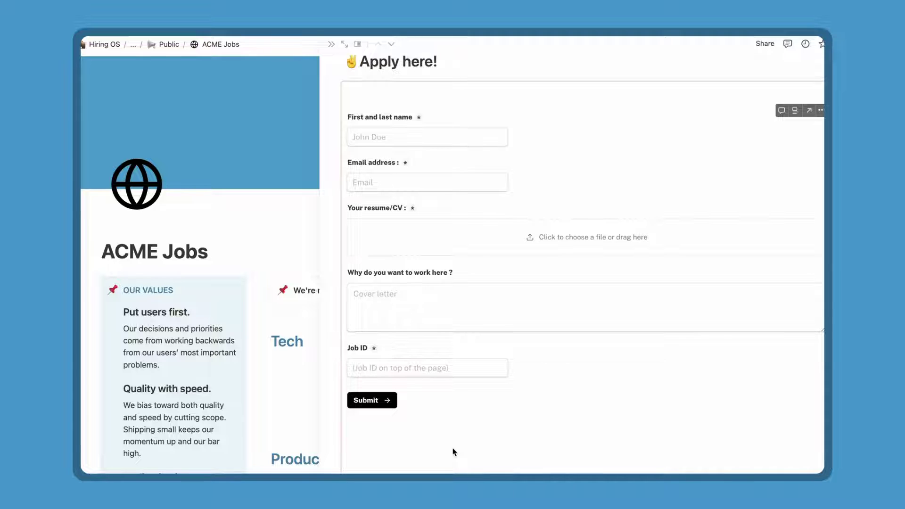
Autofill the applicant's name and e-mail and attach a CV file.
click(420, 137)
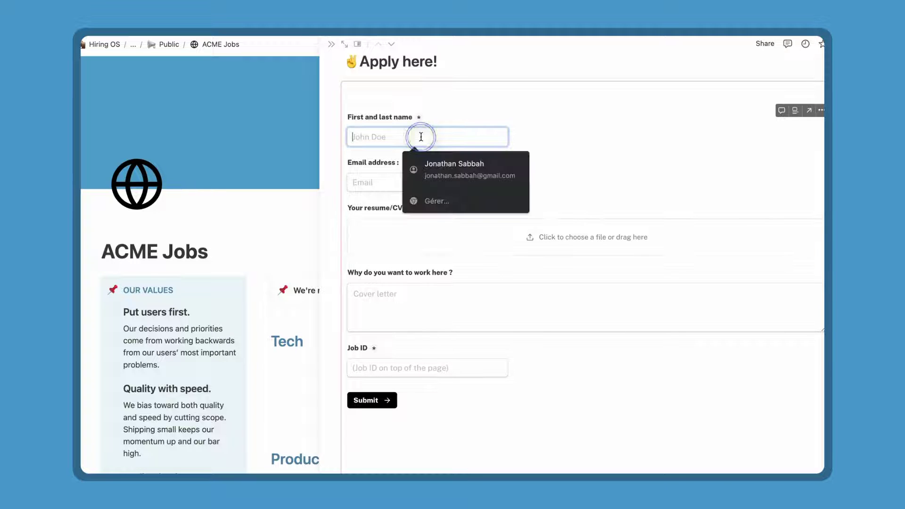
click(429, 167)
click(441, 252)
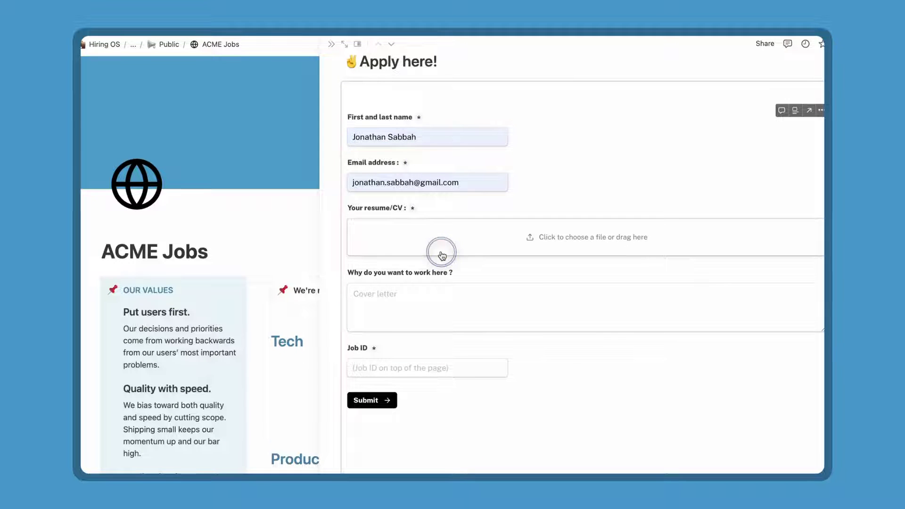
double_click(214, 106)
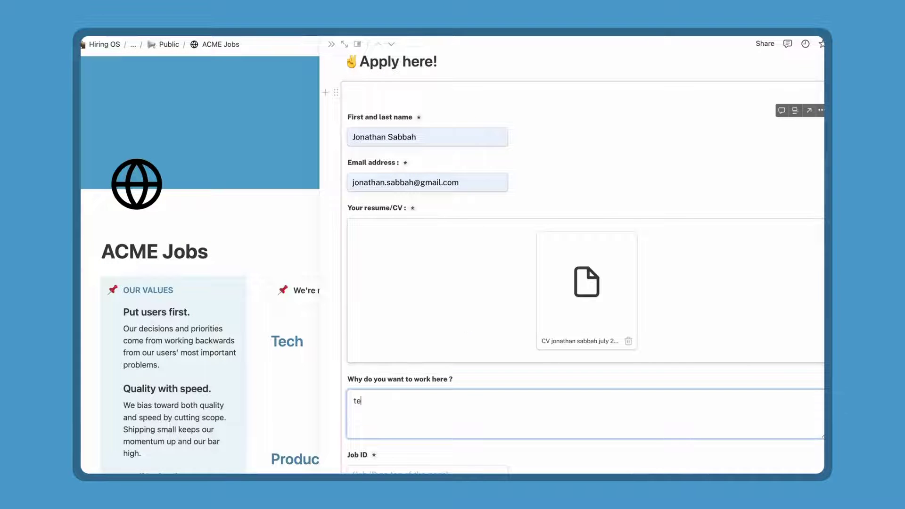
Enter Job ID 470, submit the application, and go back to Hiring OS.
scroll(469, 323, down, 2)
click(430, 415)
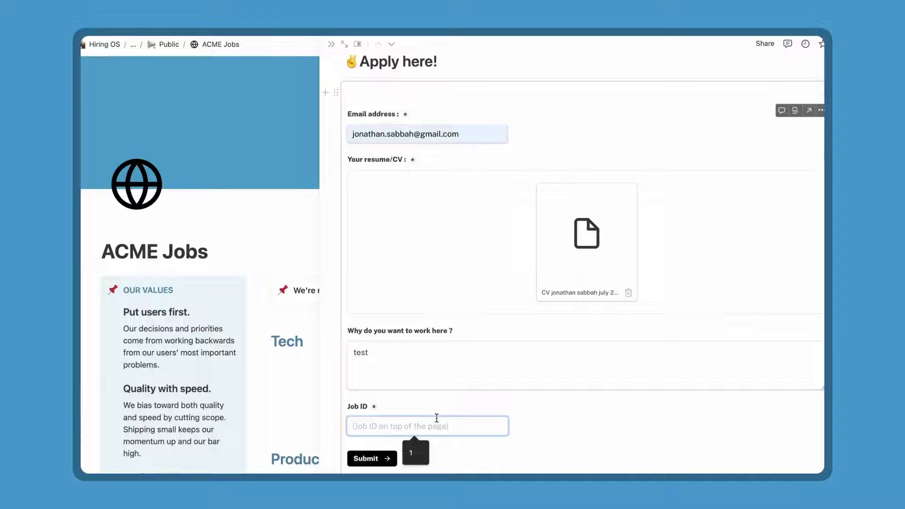
text(47)
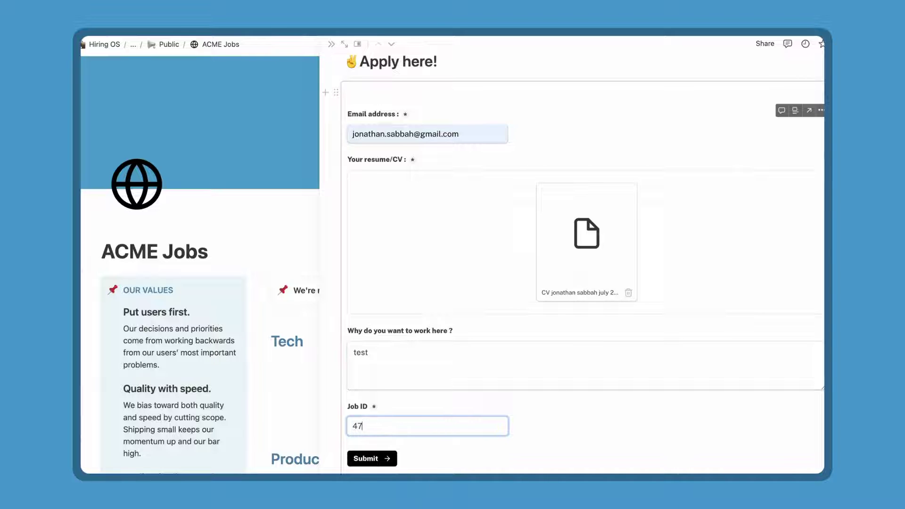
text(0)
click(390, 457)
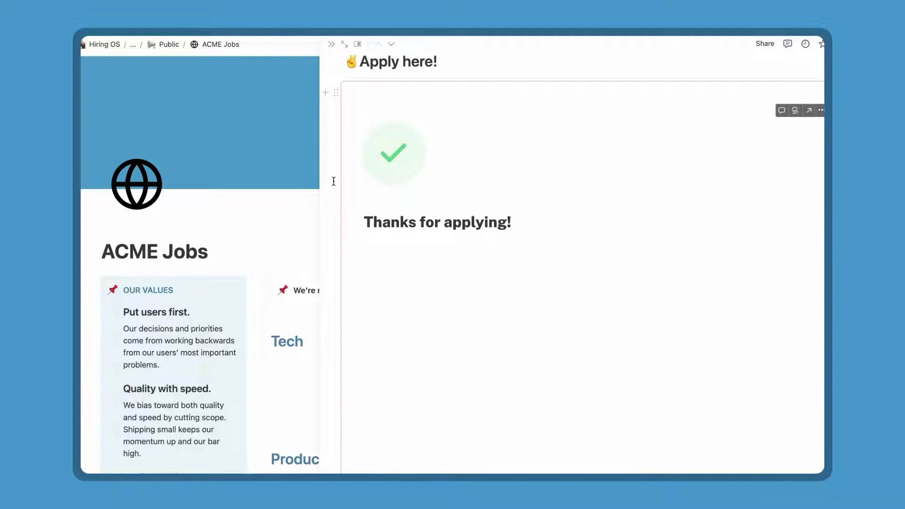
key(super+bracketleft)
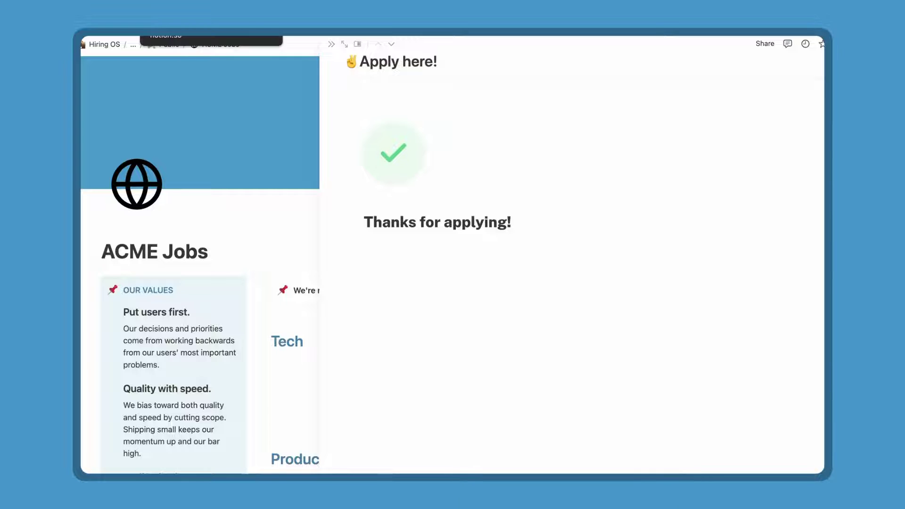
scroll(385, 153, down, 5)
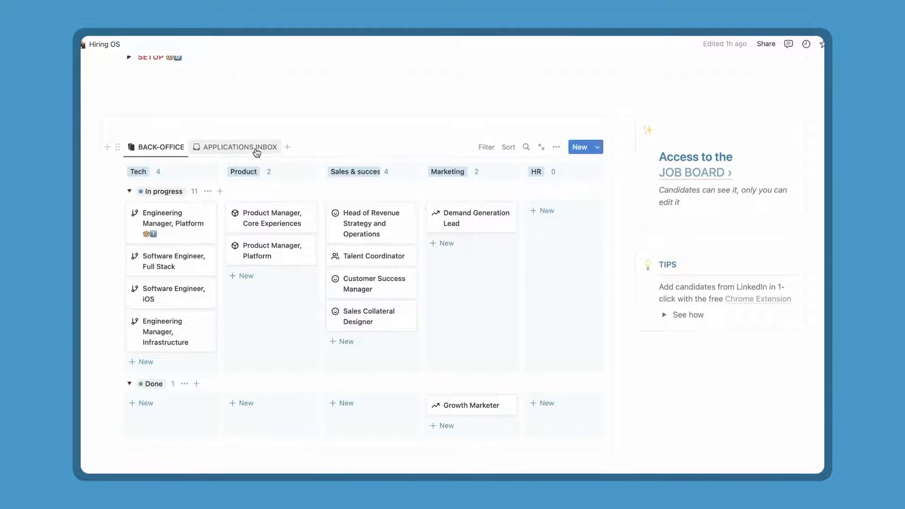
click(256, 152)
scroll(236, 162, down, 1)
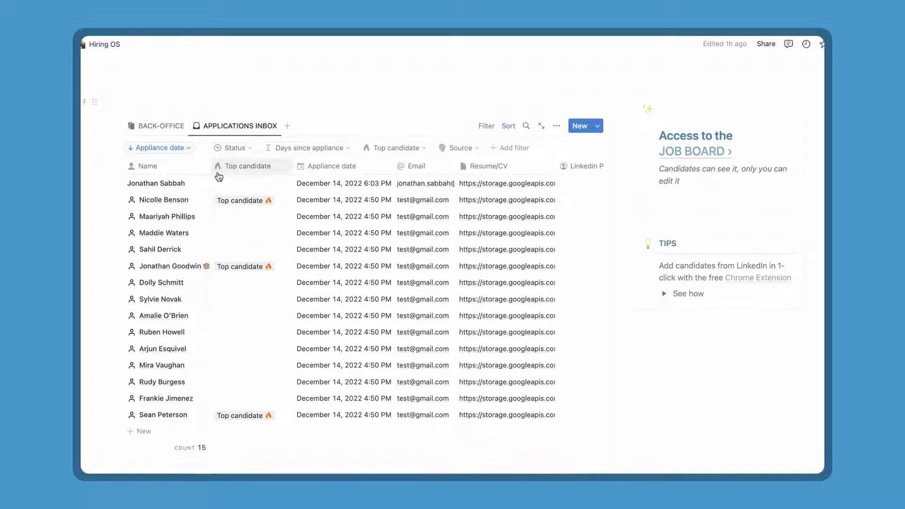
click(176, 127)
click(180, 203)
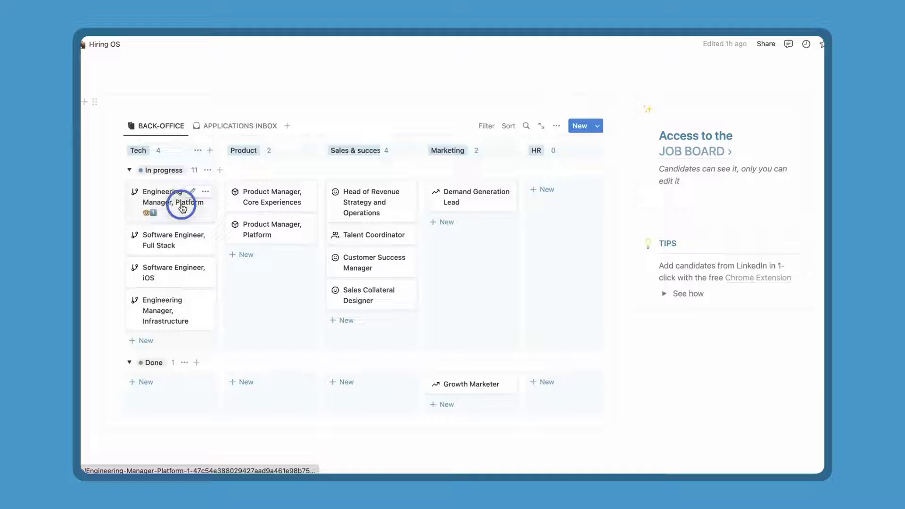
scroll(184, 204, down, 5)
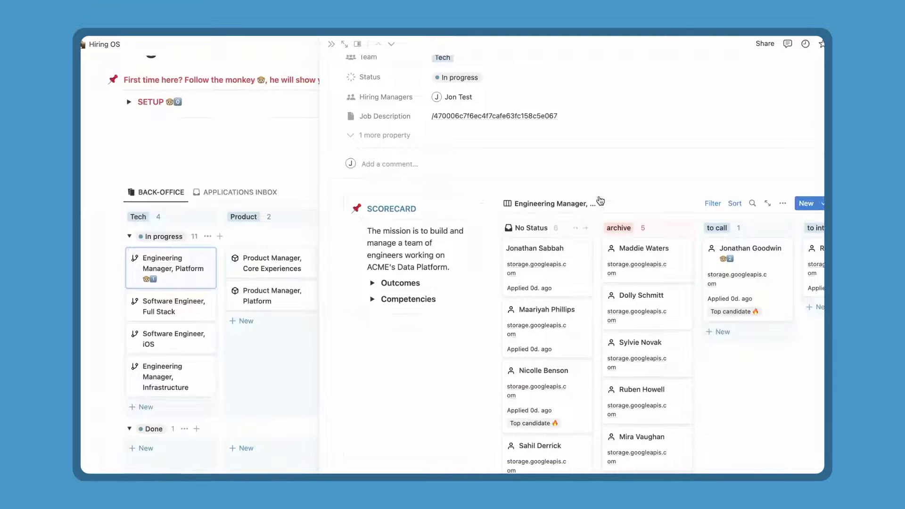
click(538, 250)
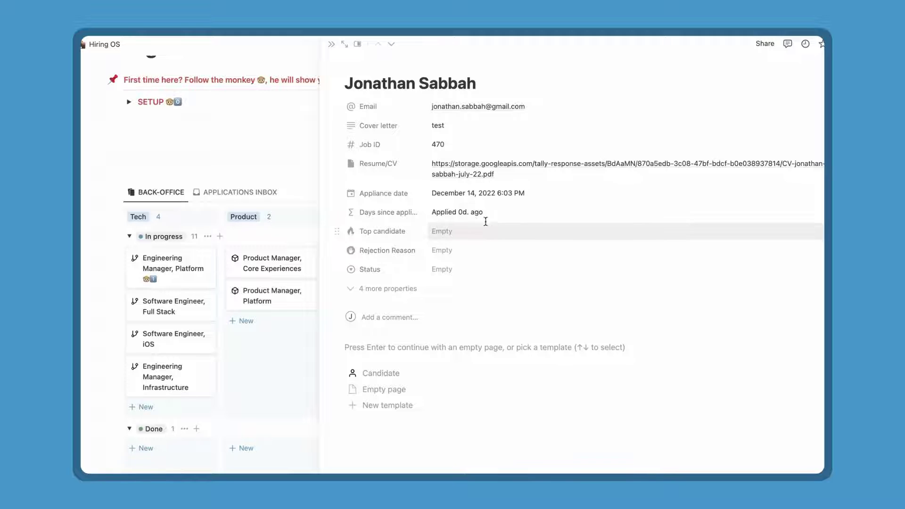
click(332, 44)
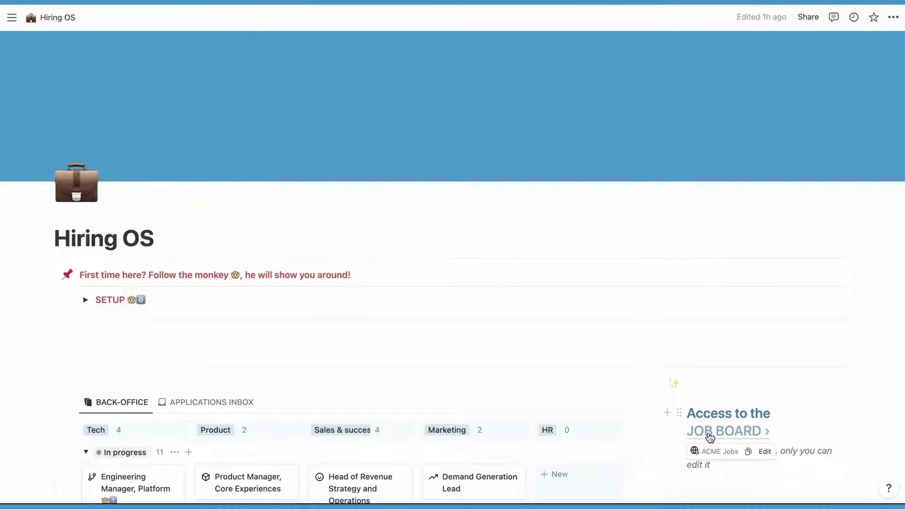
On the ACME Jobs board, add a new job titled Dev under Tech.
click(704, 421)
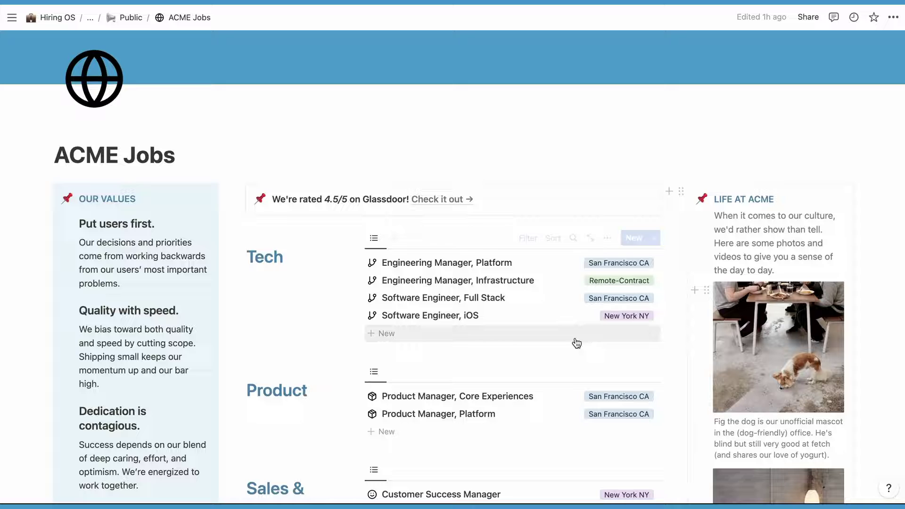
click(498, 340)
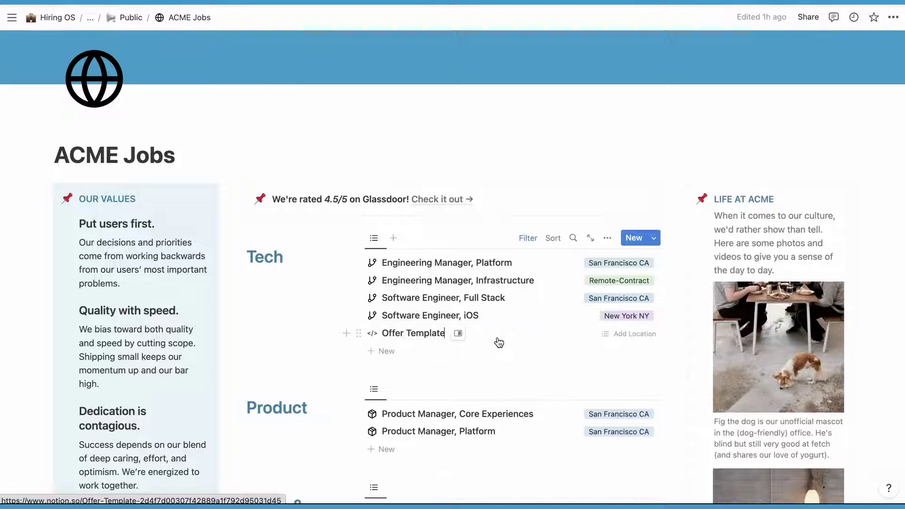
key(ctrl+a)
text(Dev)
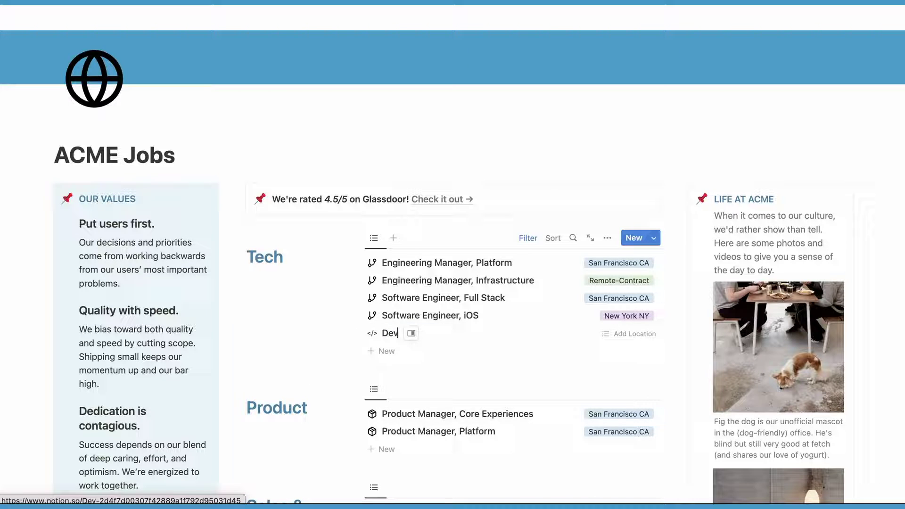
key(Escape)
Open the Dev job beside the board and set its location to San Francisco CA.
click(412, 334)
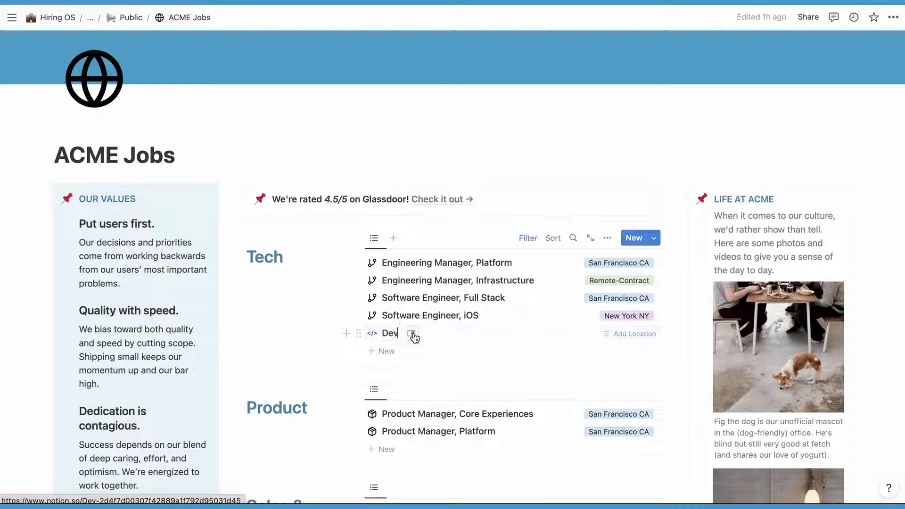
click(412, 334)
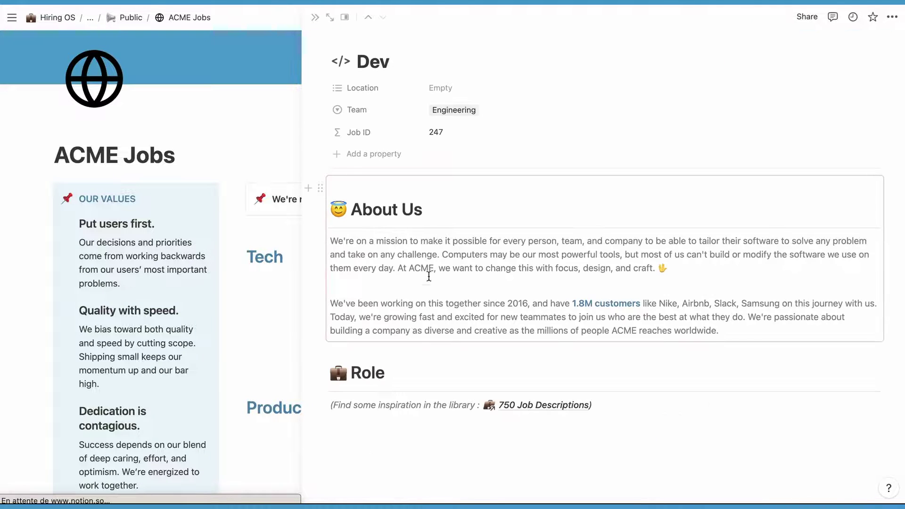
click(450, 90)
click(471, 128)
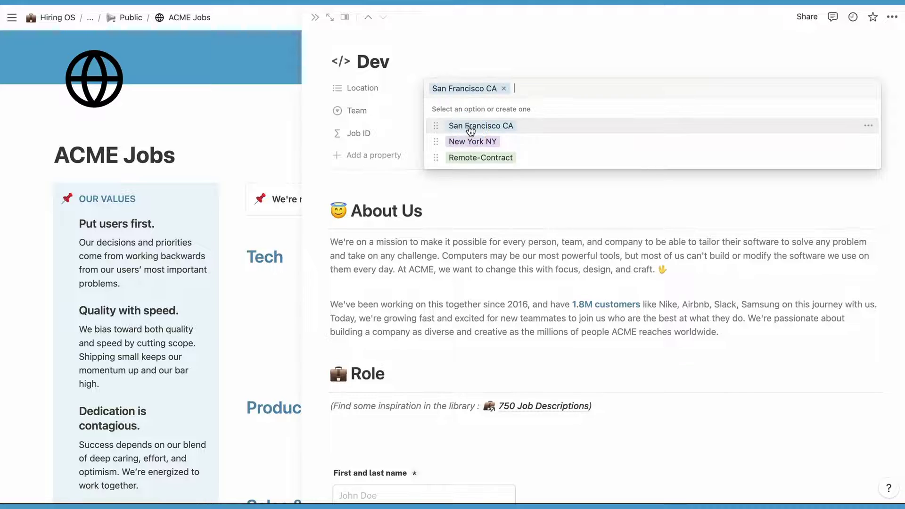
click(468, 49)
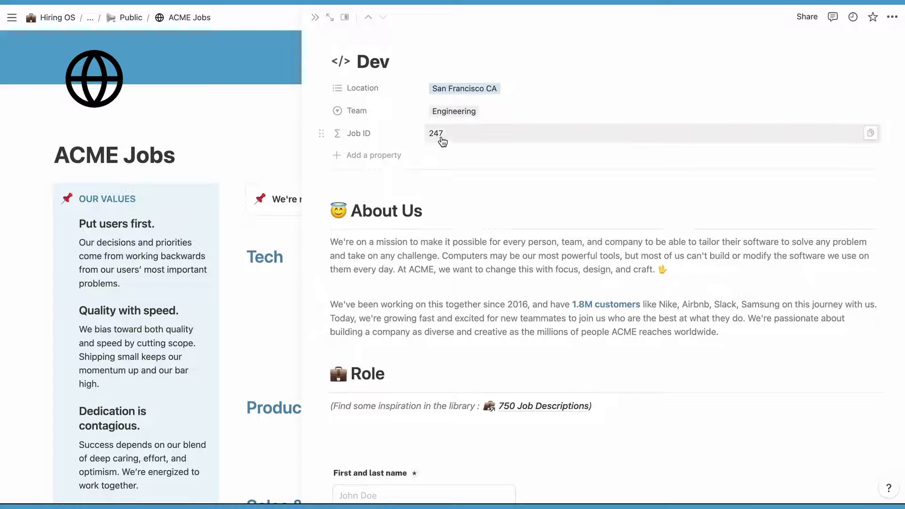
scroll(419, 226, down, 3)
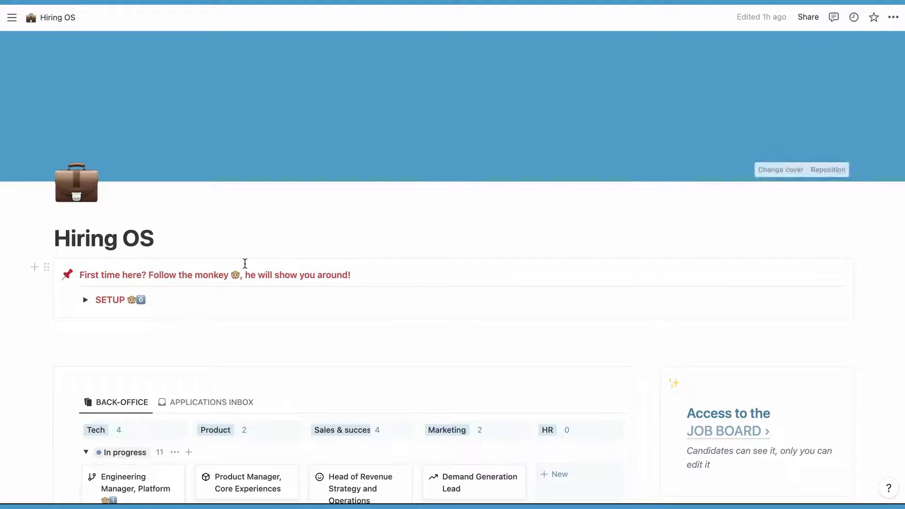
Add a Dev card to the Tech in-progress column and open its page.
scroll(246, 266, down, 5)
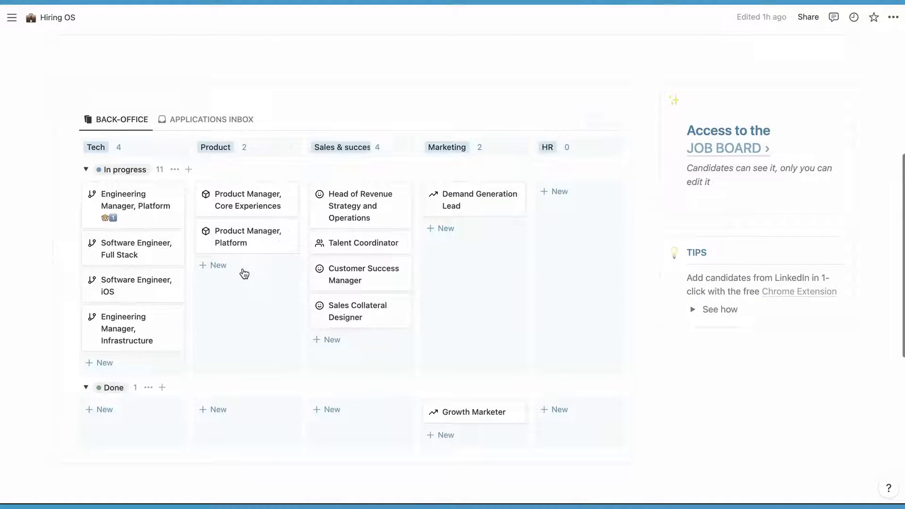
click(125, 363)
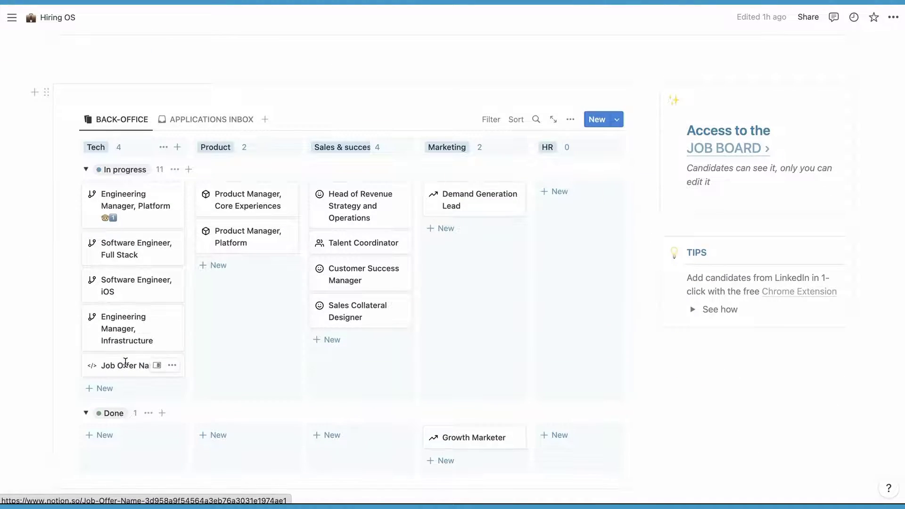
text(Dev)
key(Return)
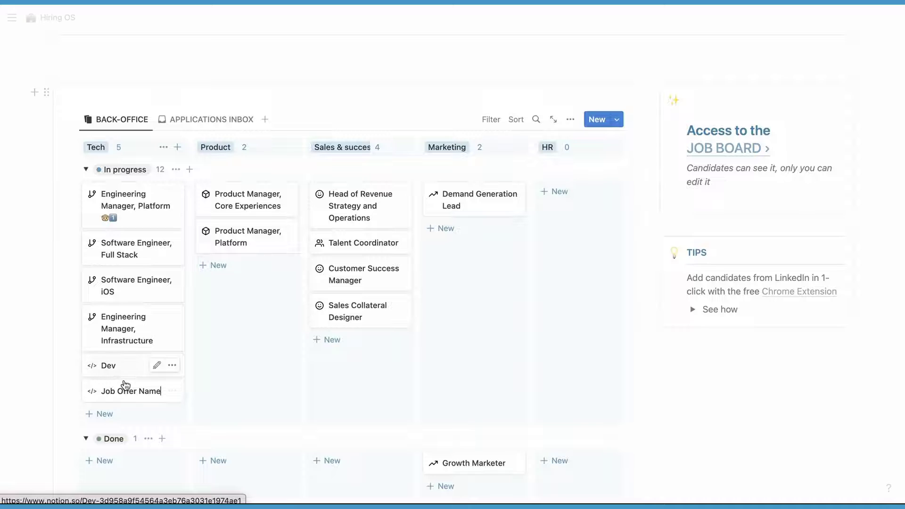
click(136, 366)
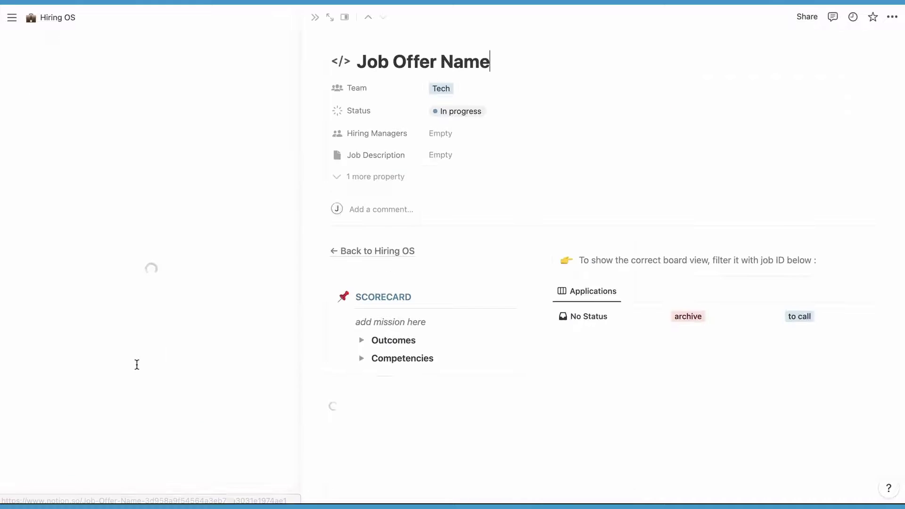
key(ctrl+a)
text(D)
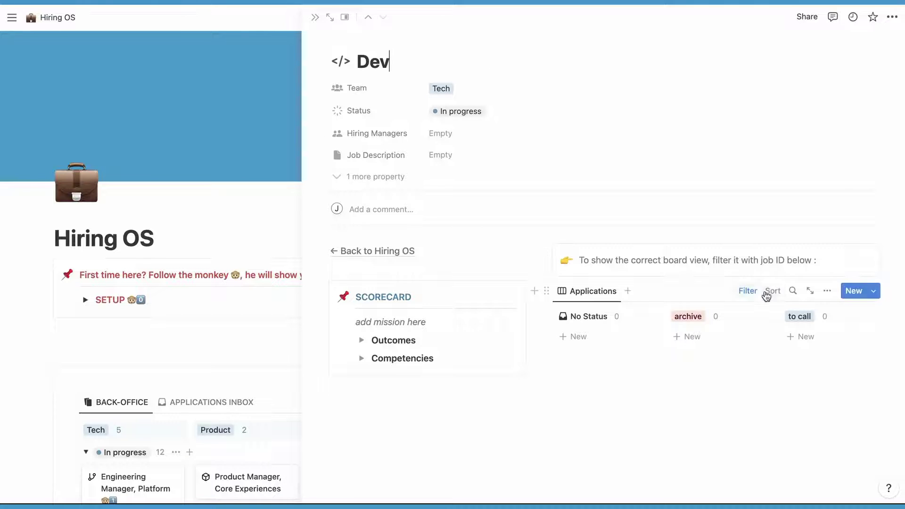
Filter the Dev opening's Applications board to Job ID 247 and save it for everyone.
click(748, 291)
click(636, 316)
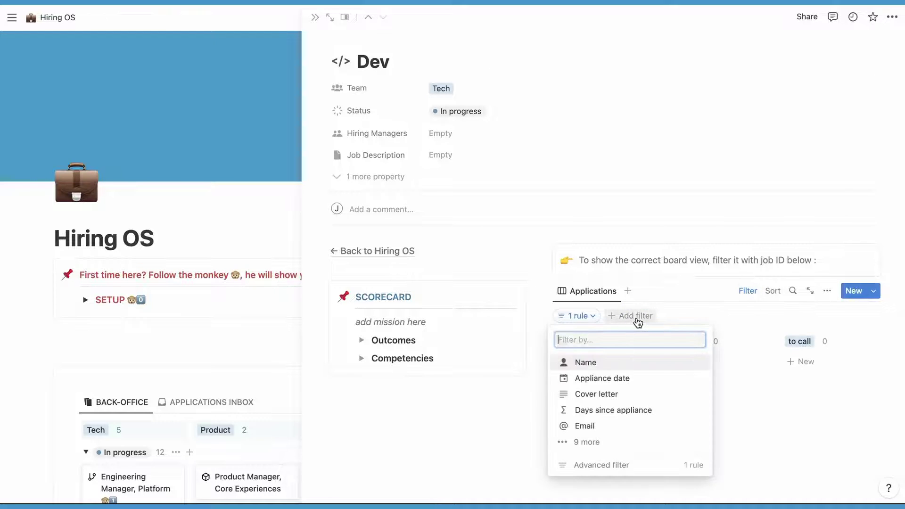
text(ID)
click(610, 240)
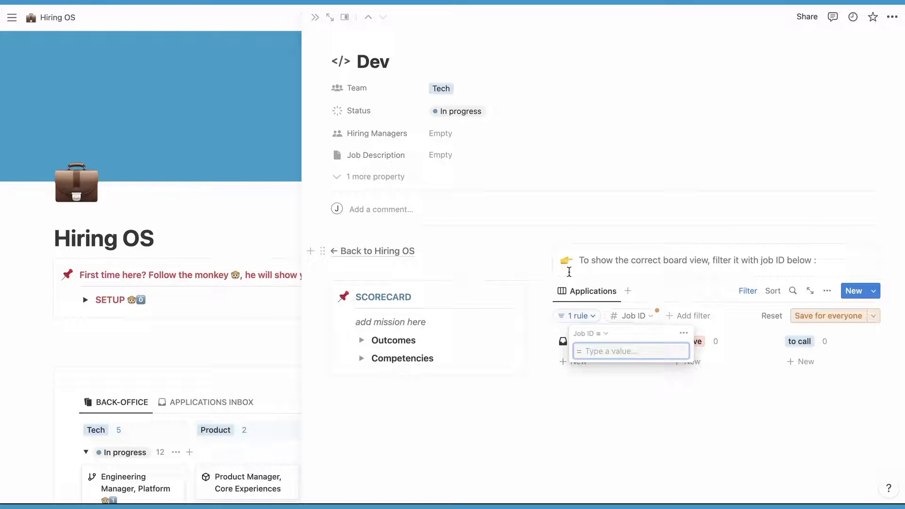
text(247)
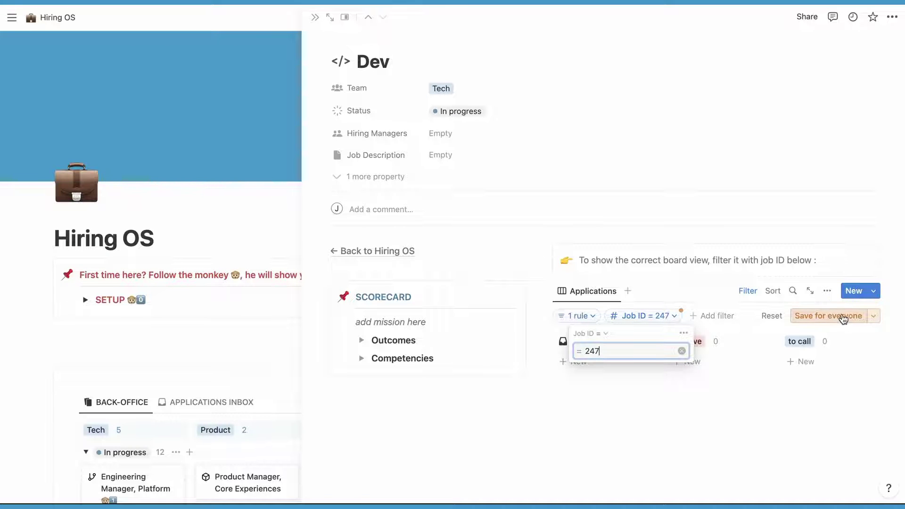
click(842, 317)
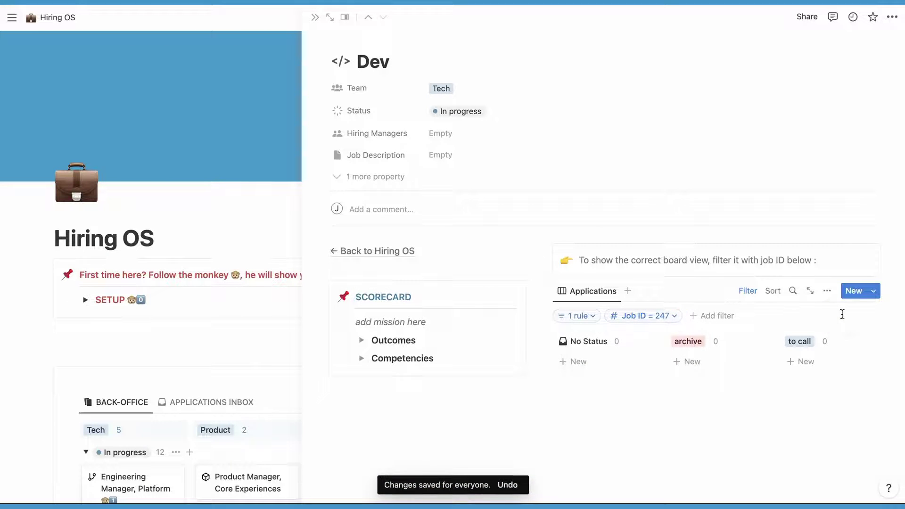
click(748, 290)
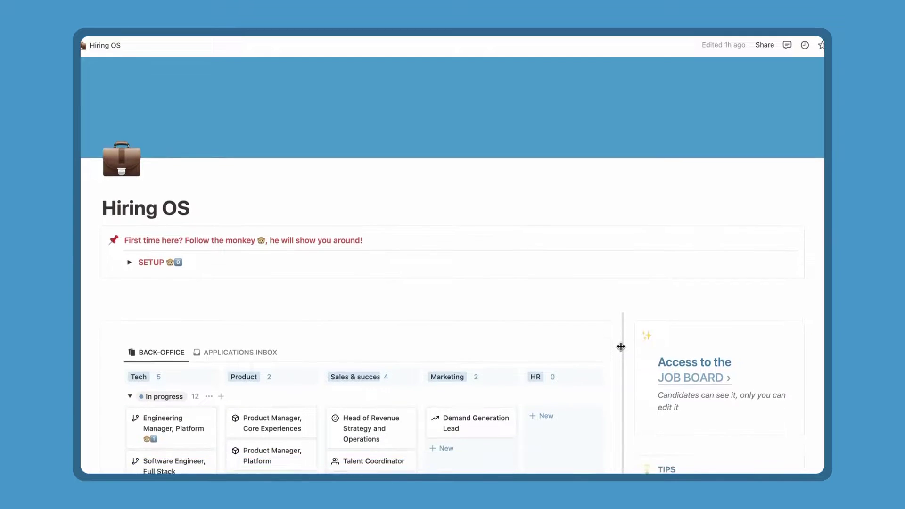
Expand the HELP question 'How to connect Welcome To The Jungle job board to Hiring OS?' and read its steps.
scroll(621, 347, down, 2)
scroll(621, 347, down, 10)
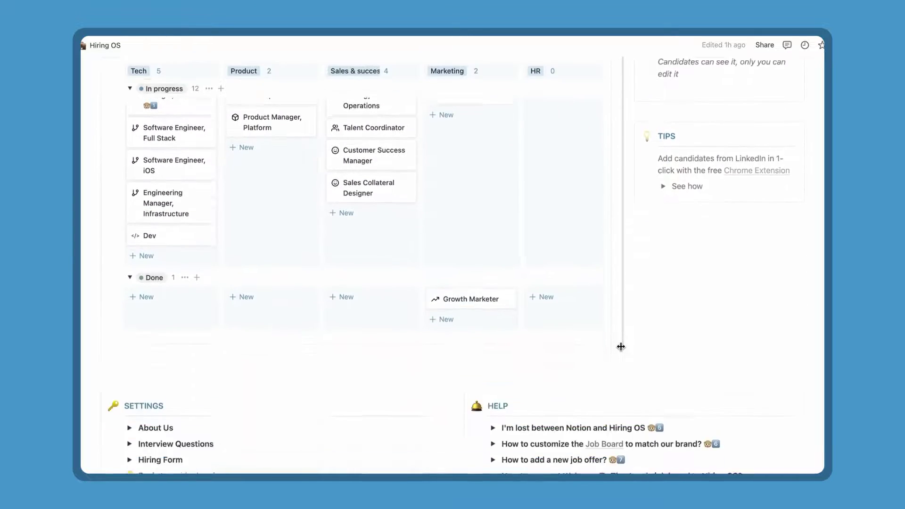
scroll(621, 347, down, 2)
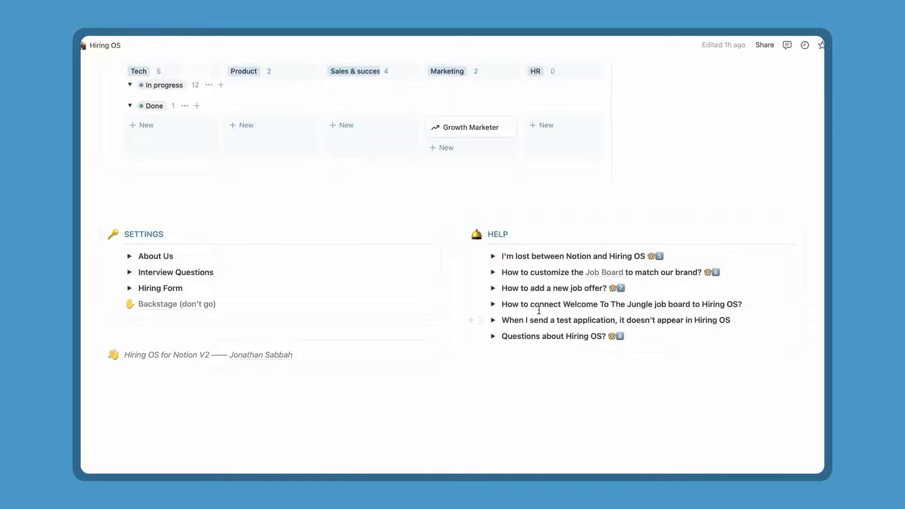
triple_click(523, 300)
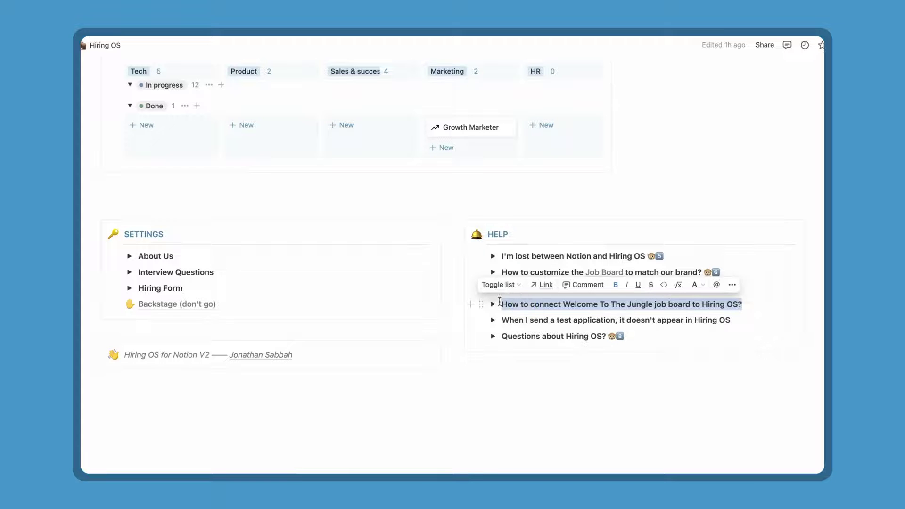
click(493, 304)
scroll(497, 302, down, 1)
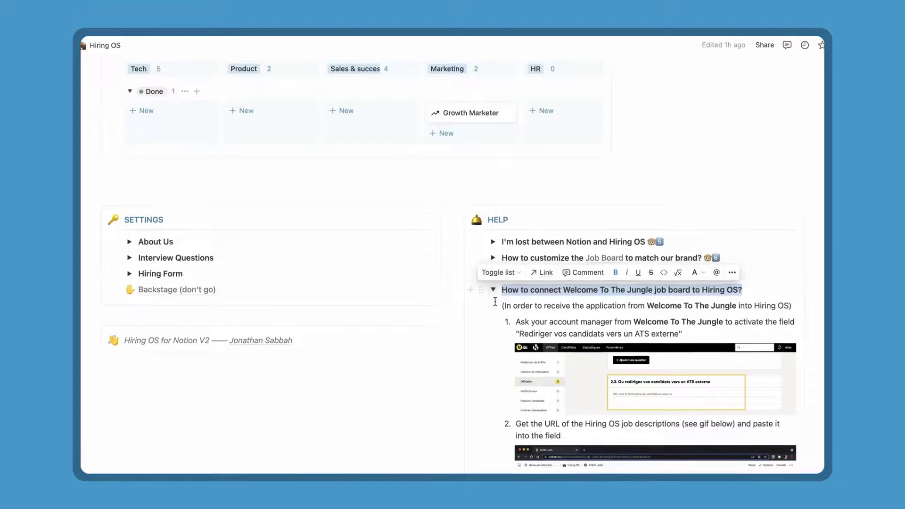
click(510, 289)
scroll(509, 288, down, 2)
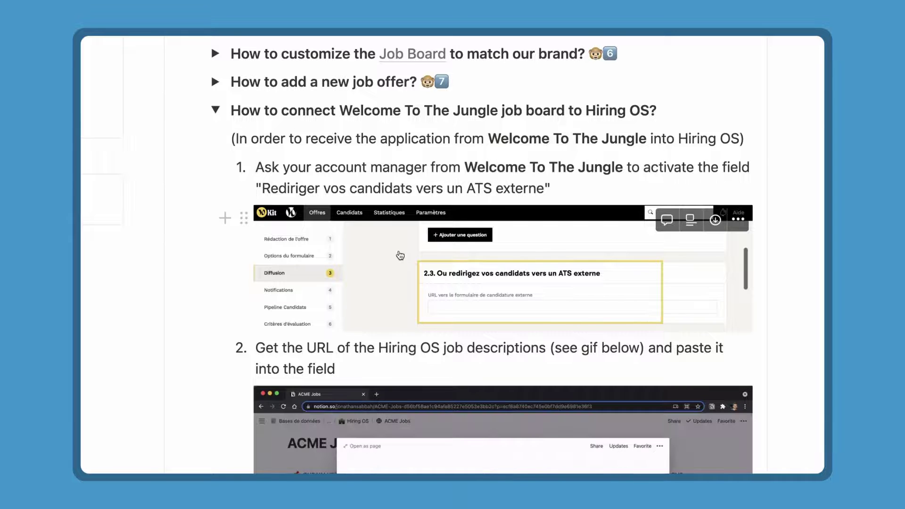
scroll(400, 255, down, 4)
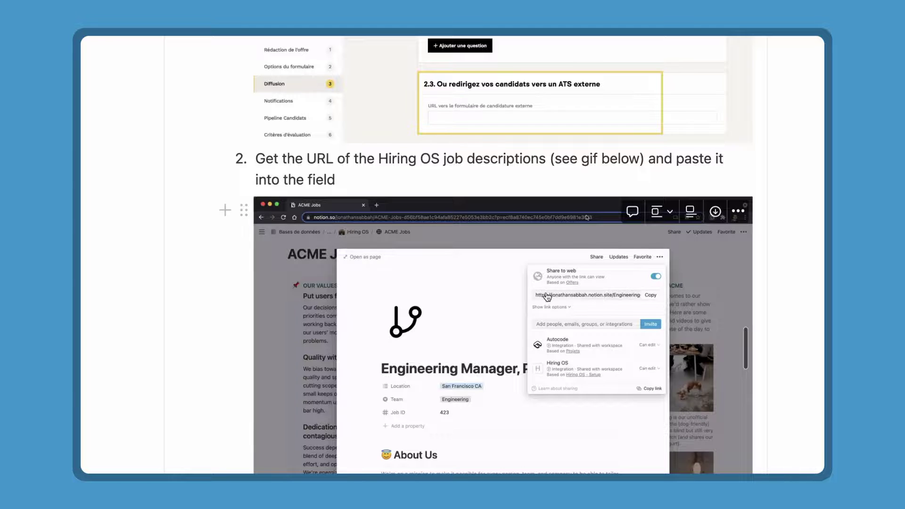
scroll(547, 297, down, 1)
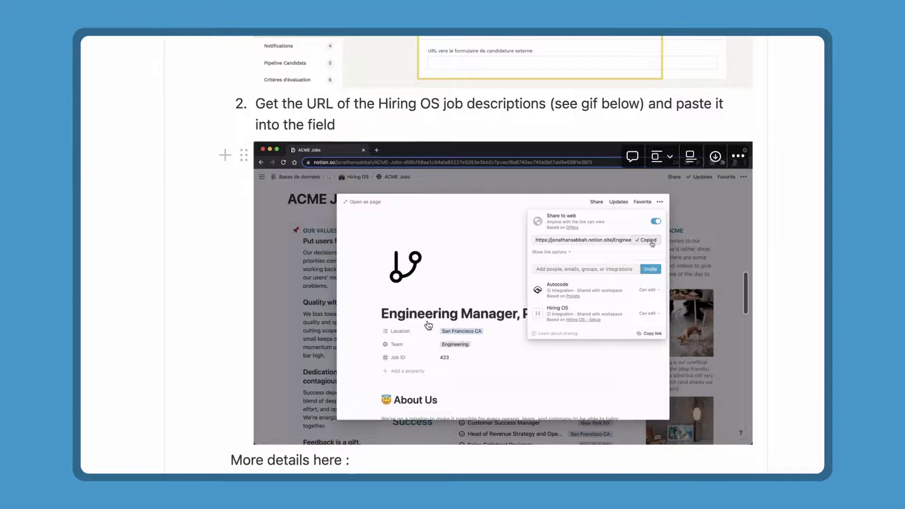
scroll(427, 340, down, 1)
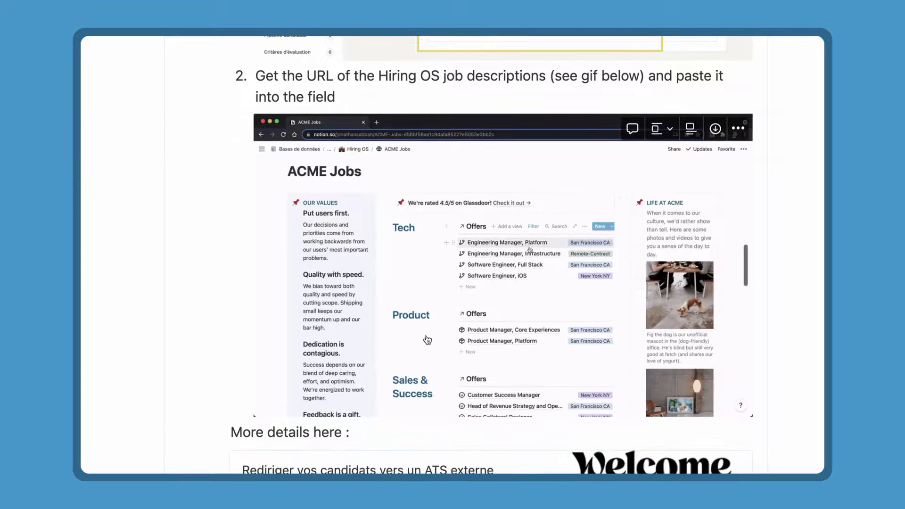
scroll(427, 340, down, 3)
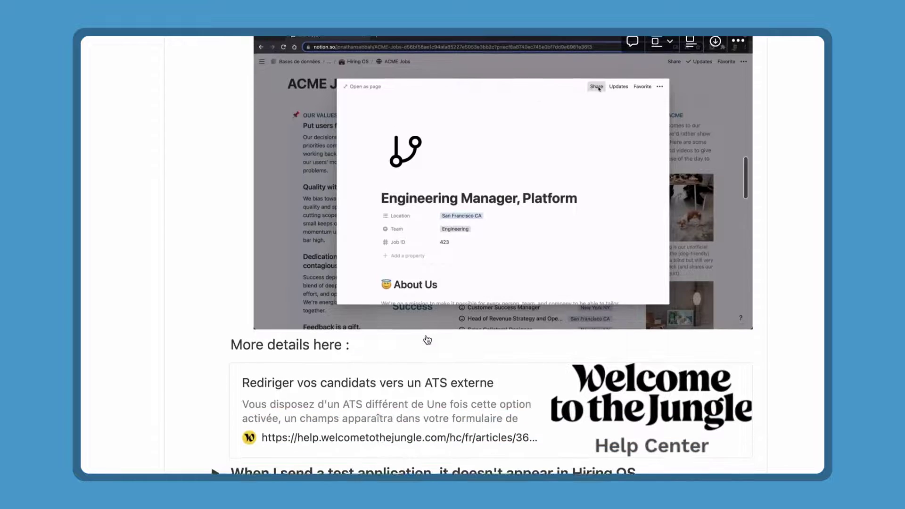